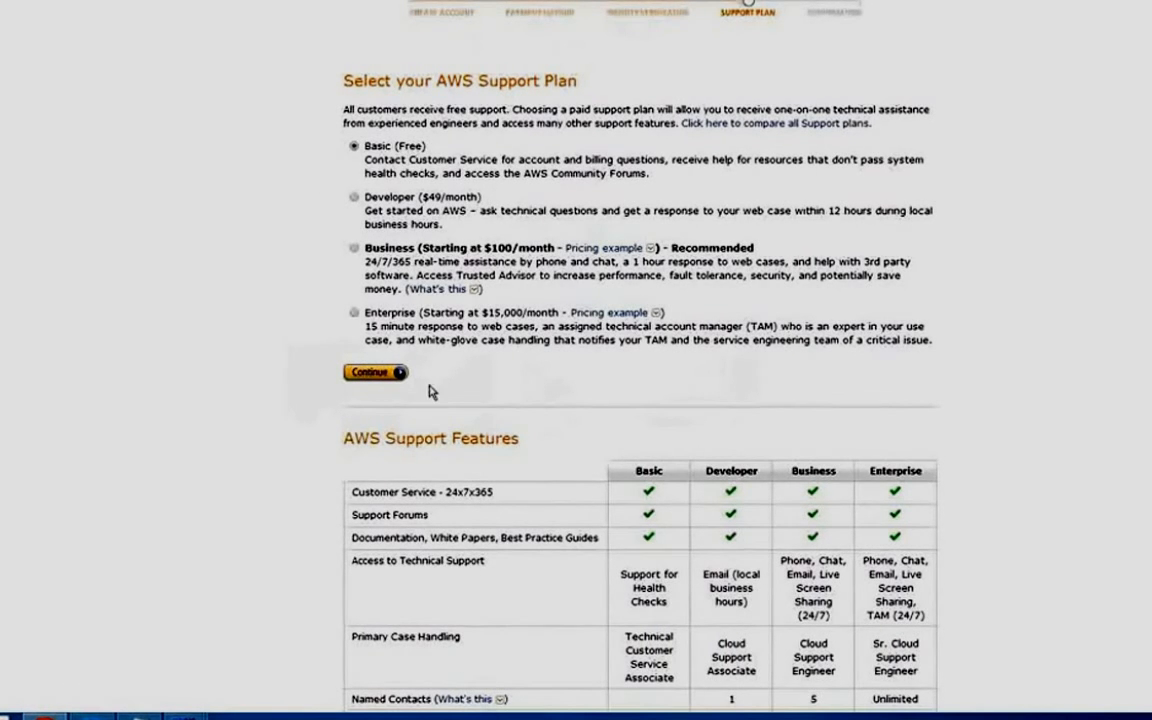
Keep the Basic (Free) support plan and continue to the sign-up confirmation page.
left_click(369, 372)
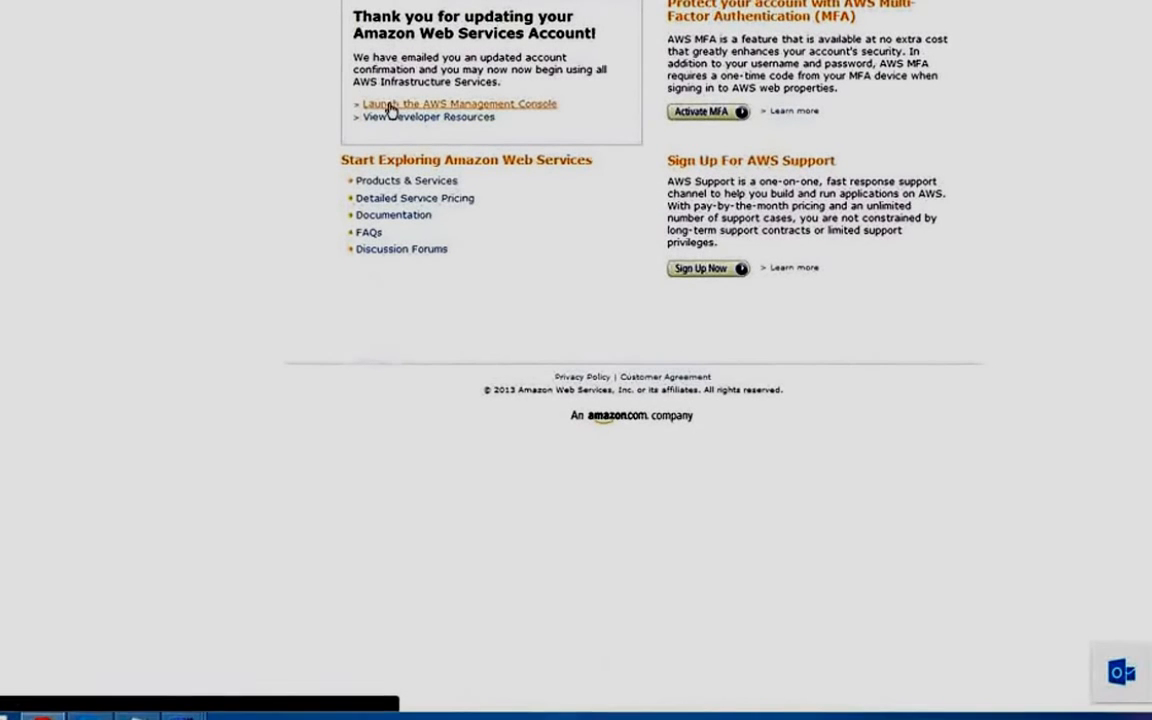
Open the AWS Management Console page and choose AWS Management Console from the My Account menu.
left_click(390, 106)
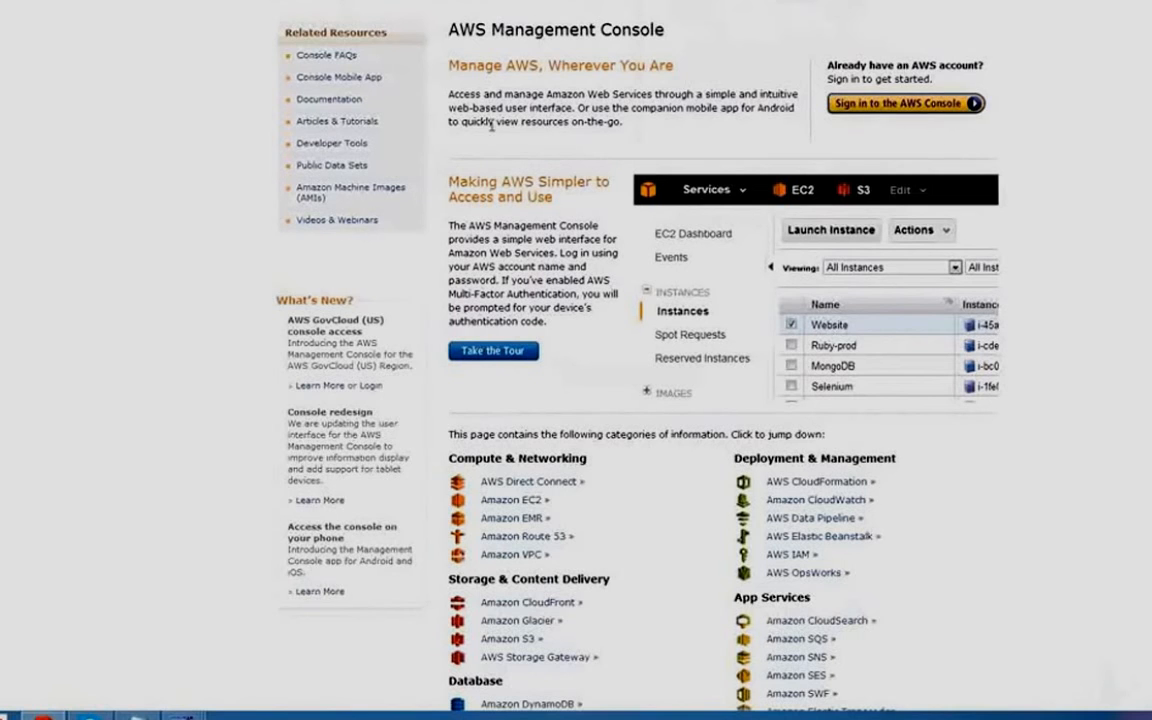
left_click(505, 502)
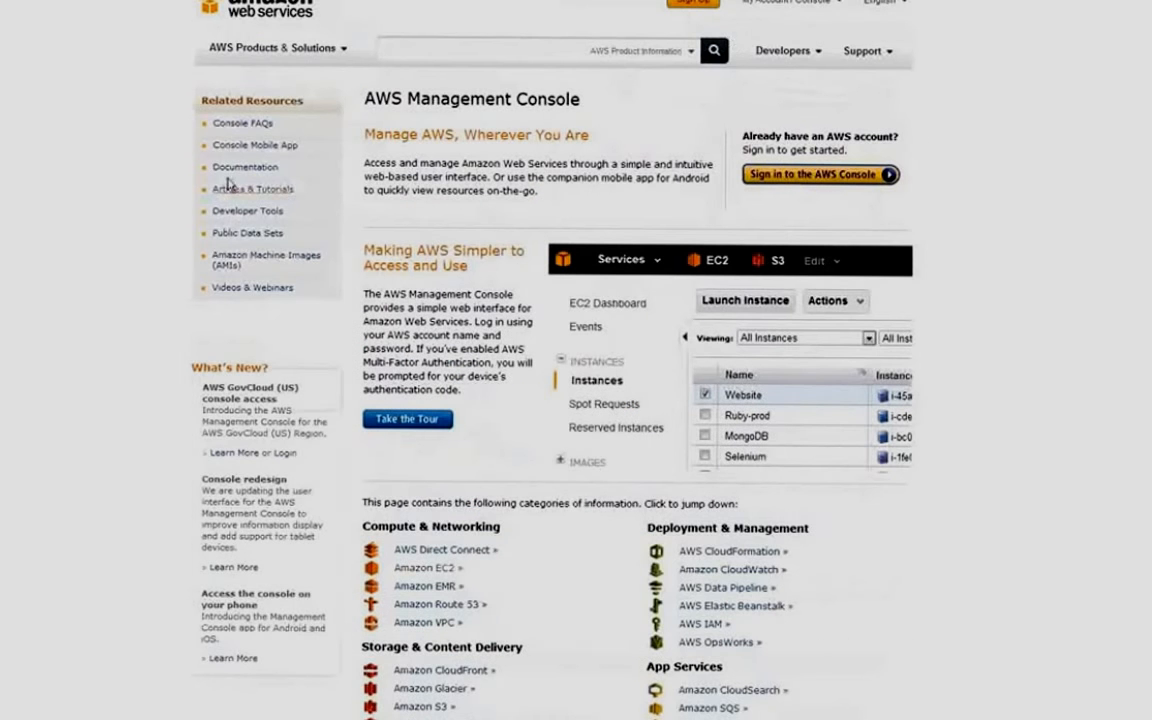
left_click(777, 8)
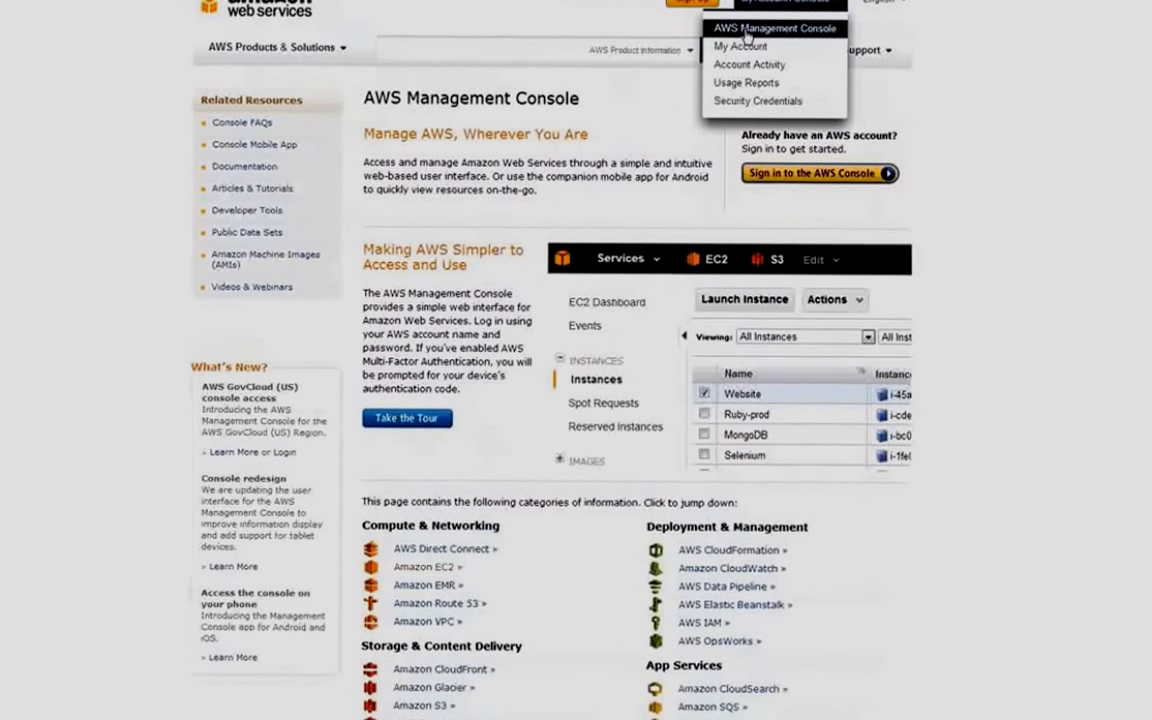
left_click(746, 30)
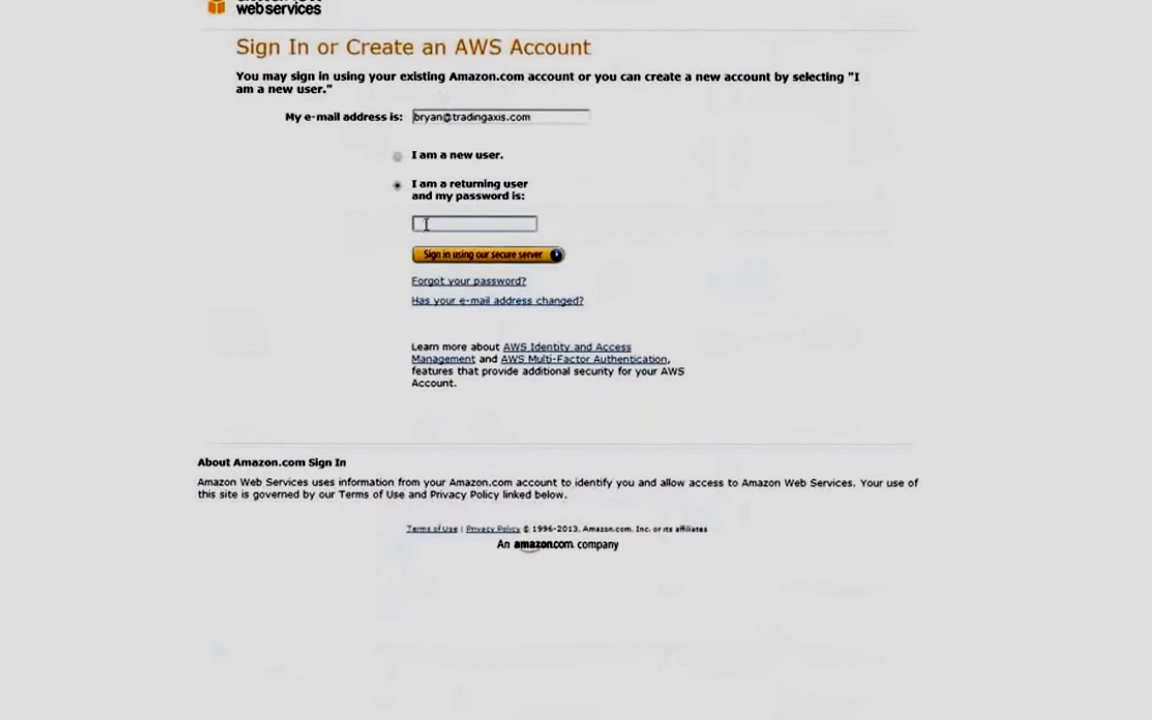
Enter the account password to sign in as a returning user.
type("•••••••")
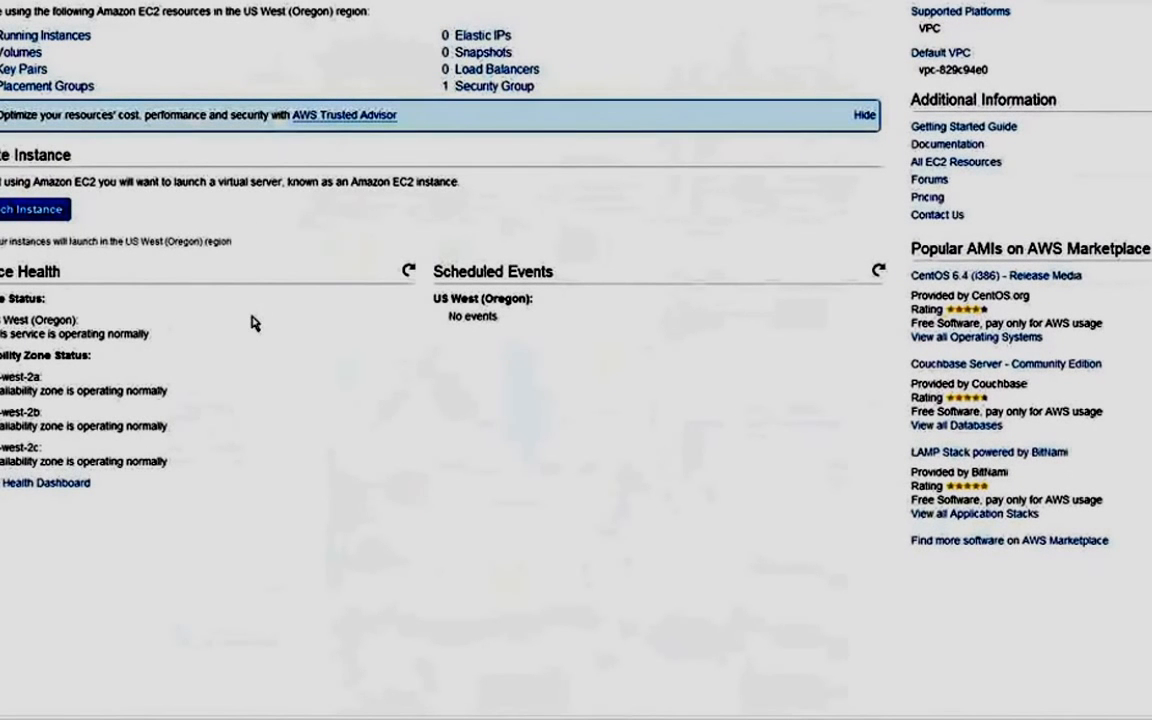
Launch a new instance, filter to free-tier images, and pick Microsoft Windows Server 2008 R2 Base.
left_click(80, 212)
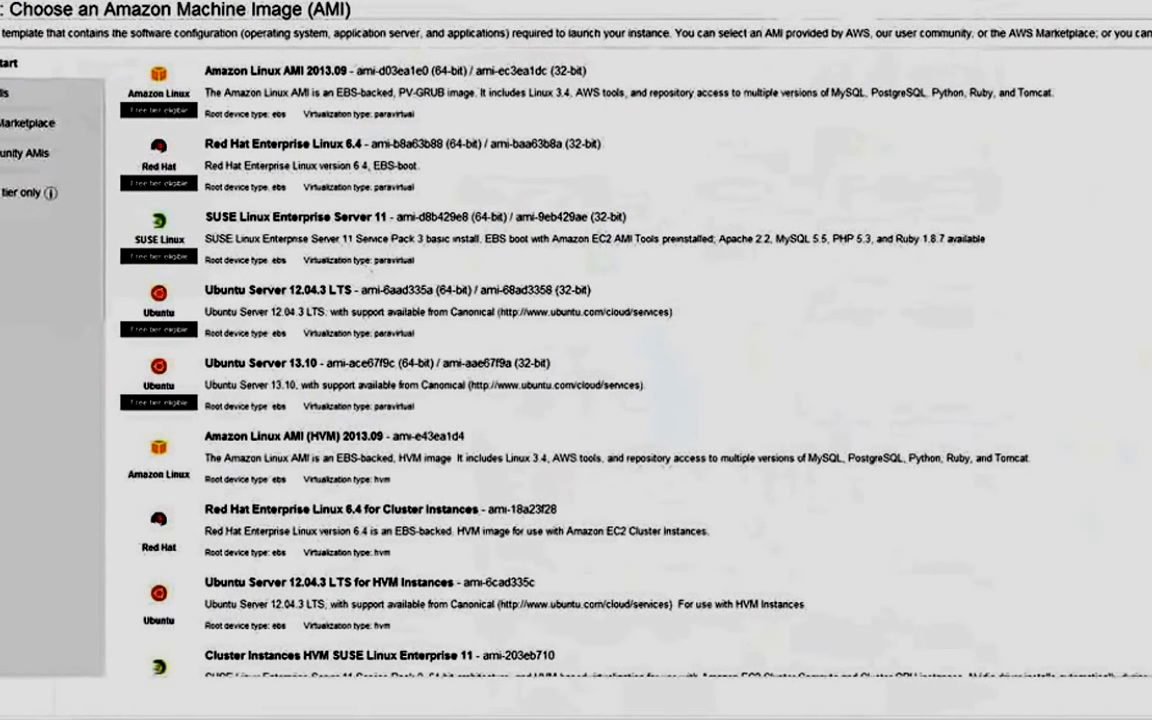
left_click(1, 192)
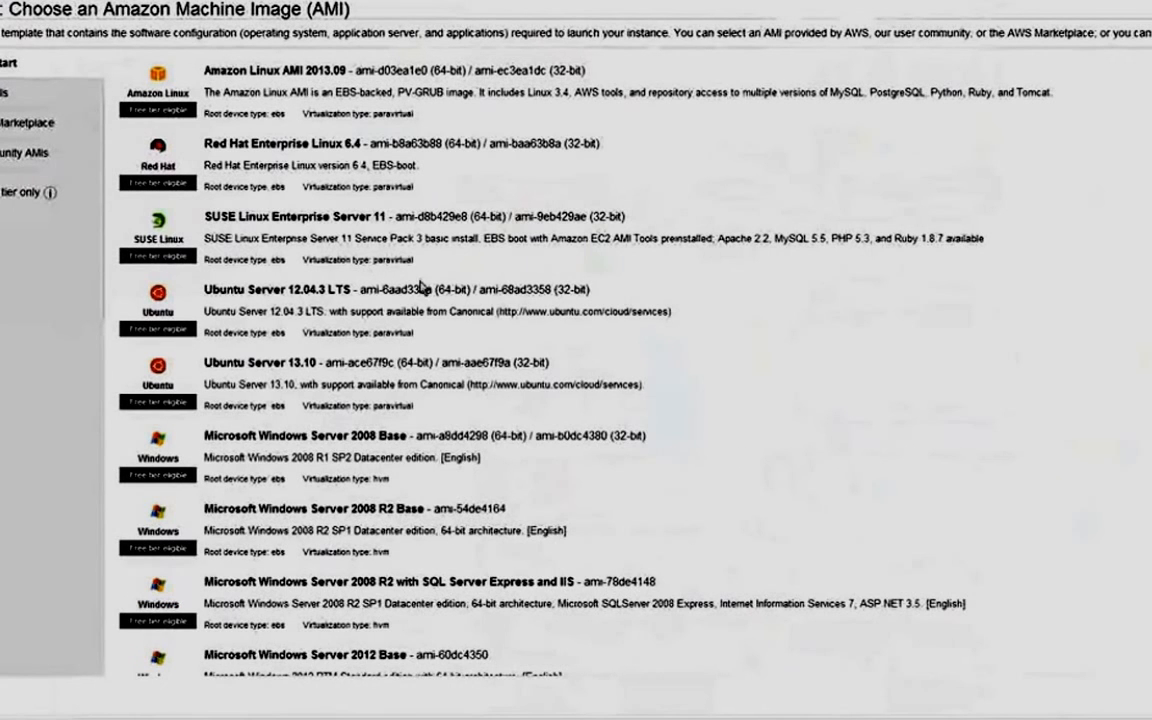
scroll(441, 378, "down", 1)
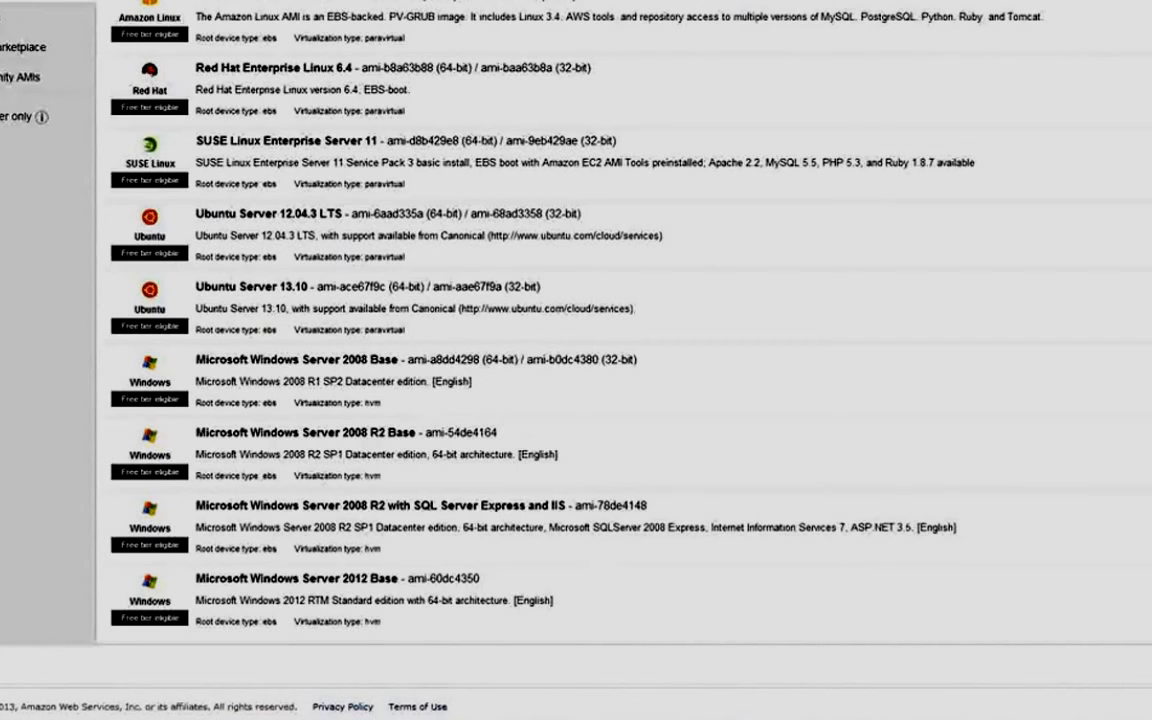
left_click(1148, 440)
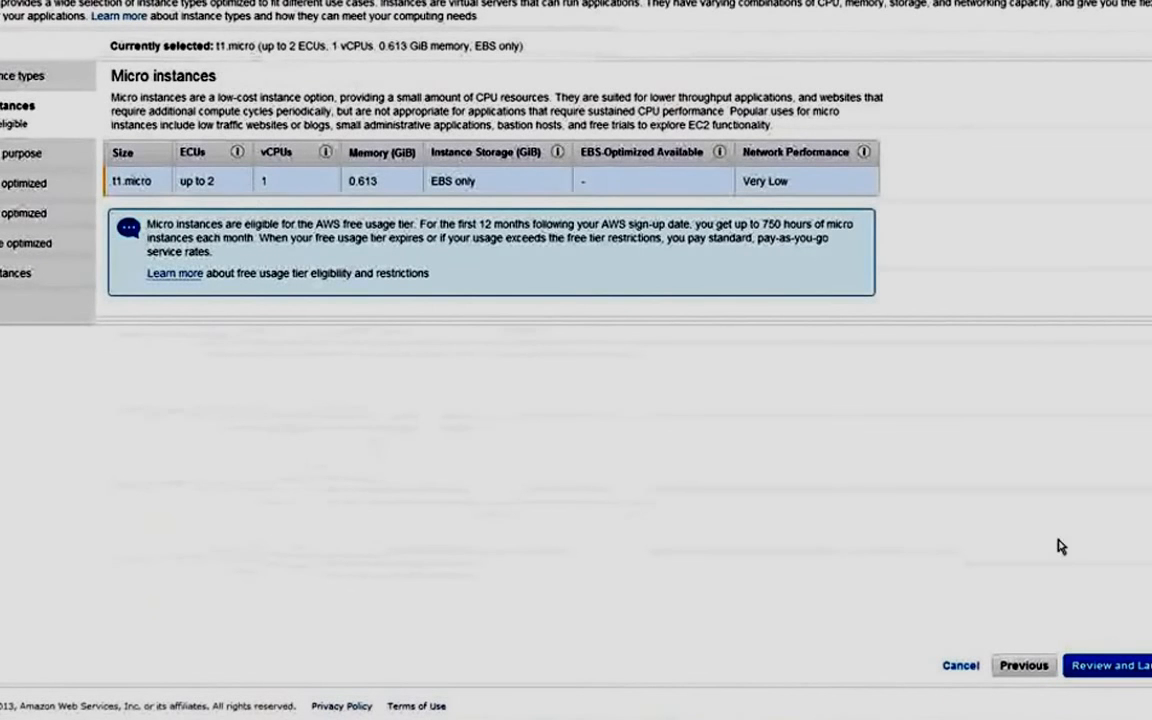
Review the t1.micro Windows launch settings and proceed to the key-pair choice.
left_click(1116, 675)
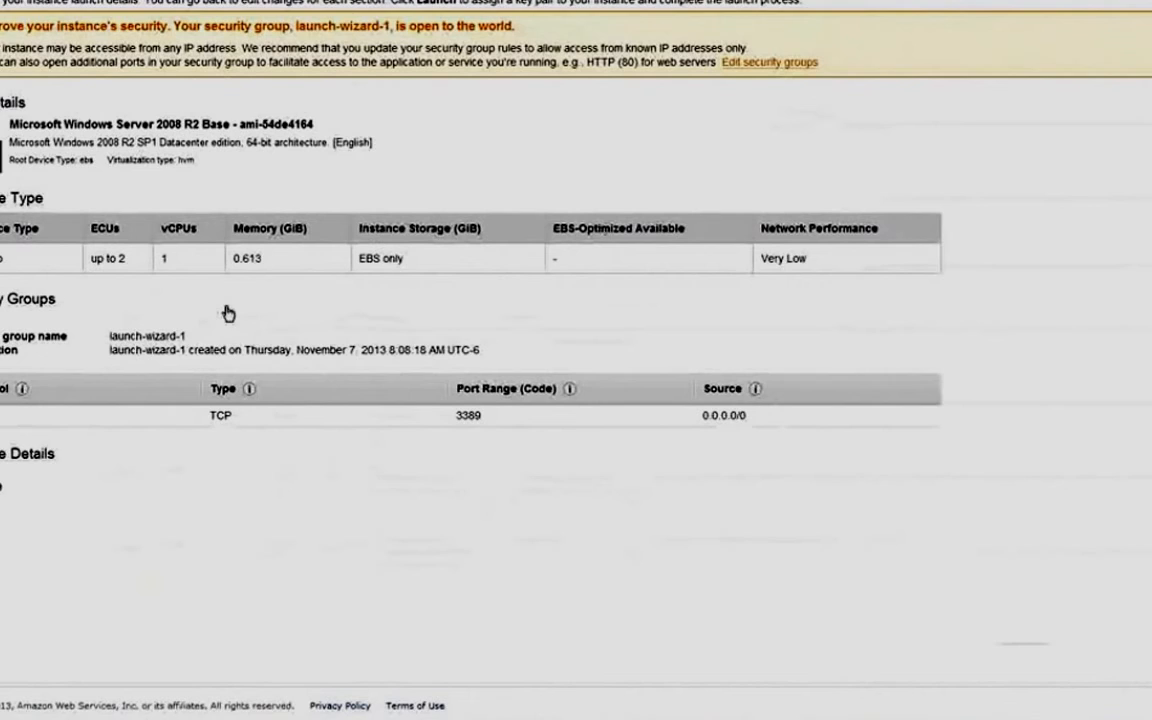
left_click(1148, 662)
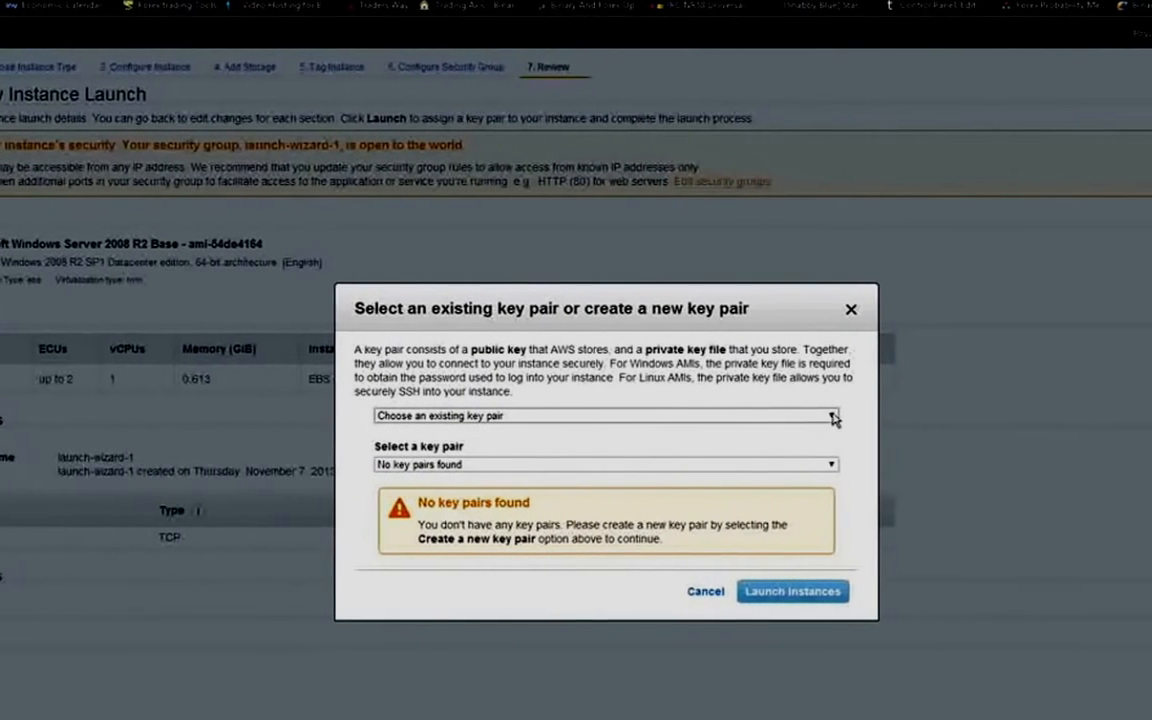
Create key pair 'FREE MT4 VPS', save its private key to the Desktop, and launch the instance.
left_click(826, 417)
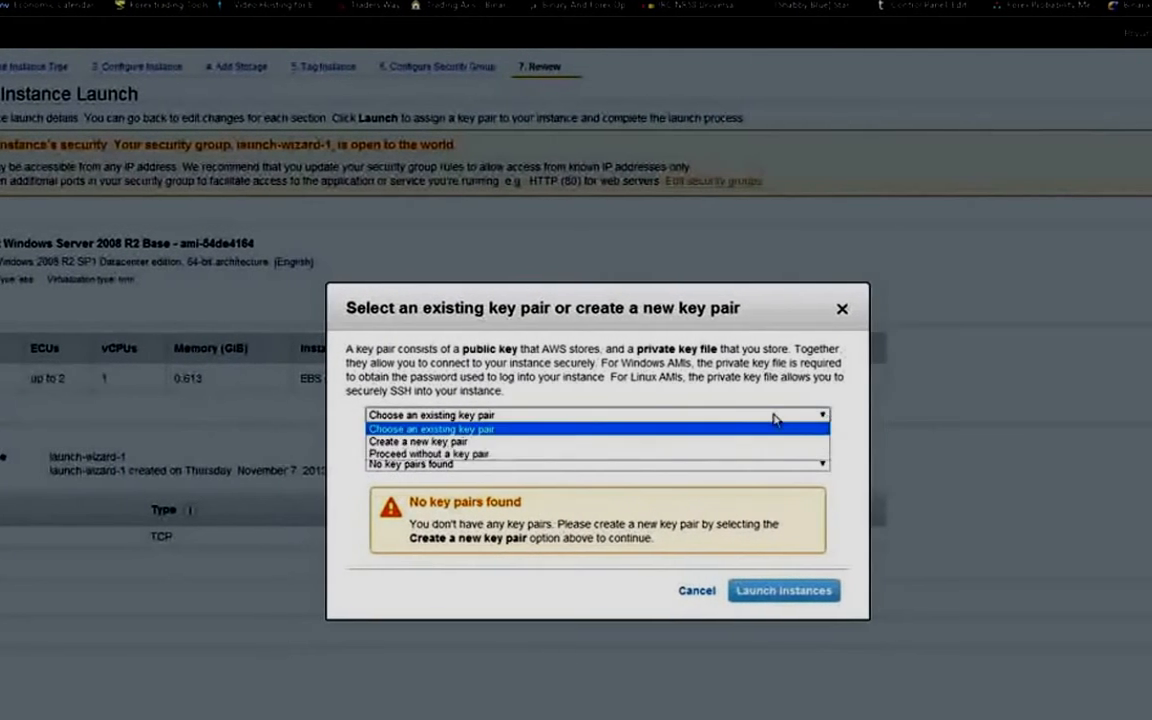
left_click(447, 443)
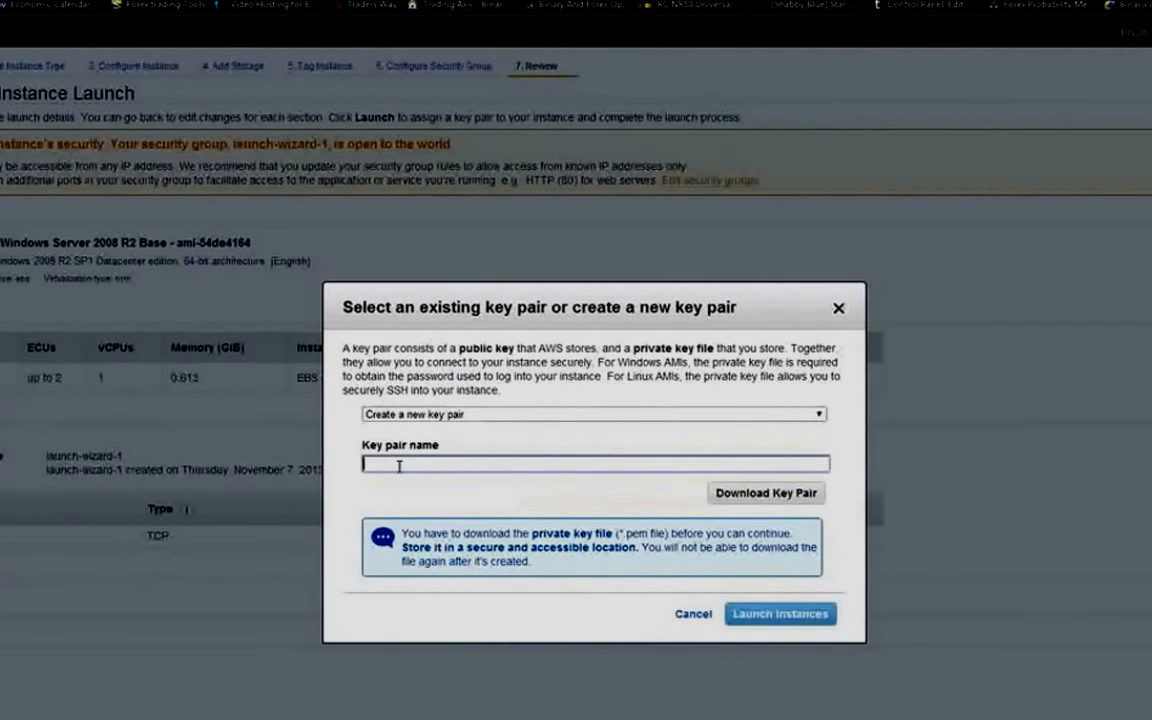
type("FREE MT4")
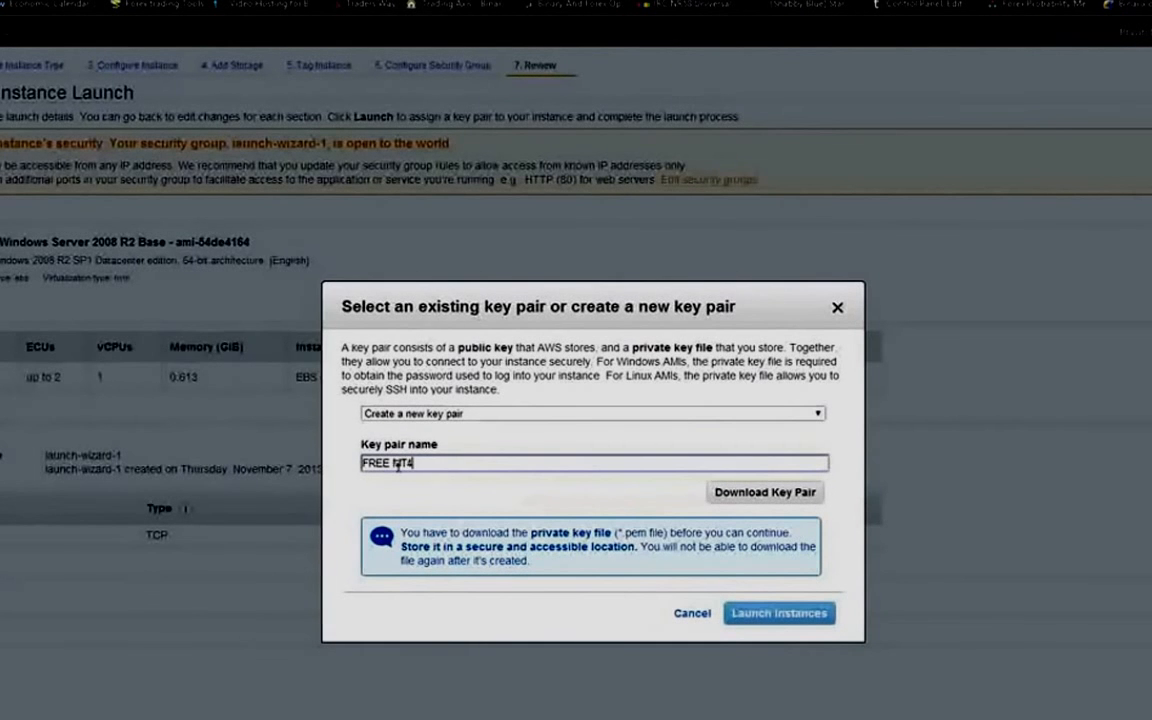
type(" VPS")
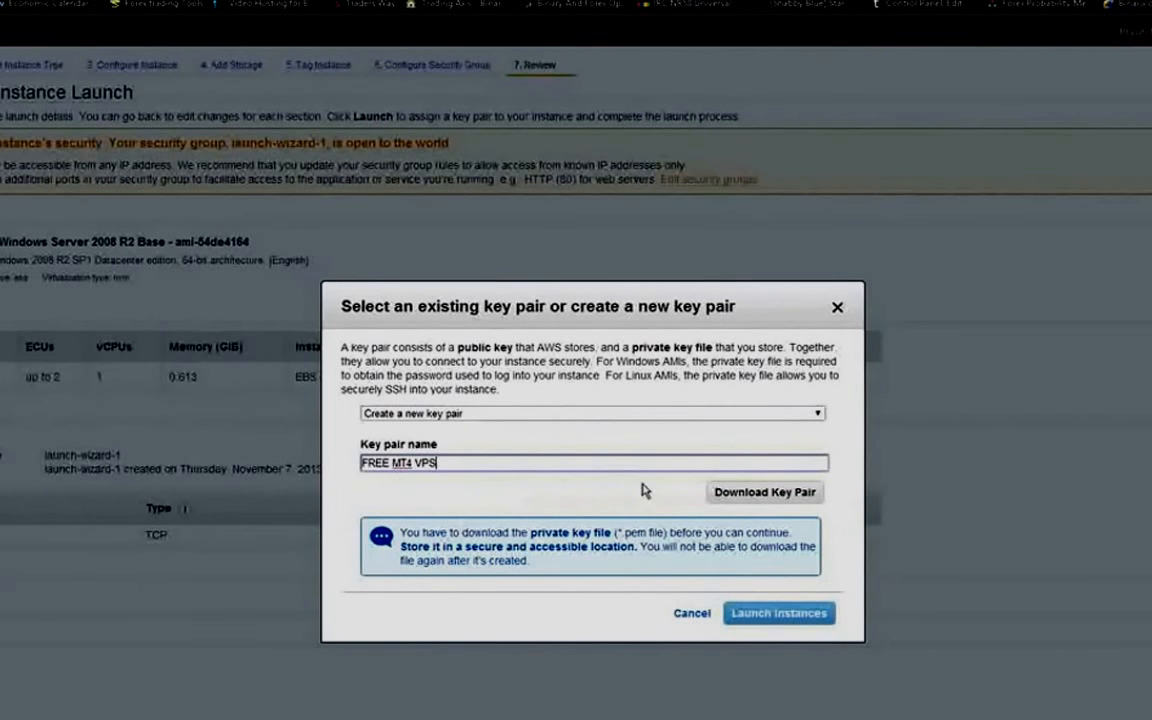
left_click(757, 496)
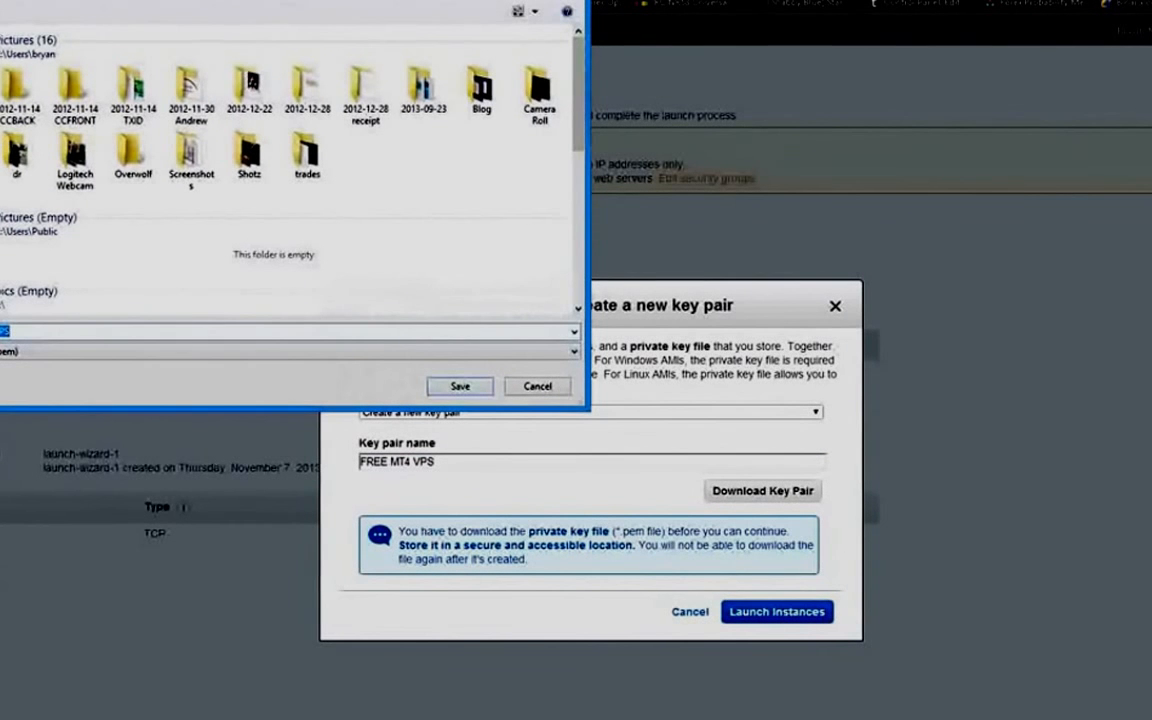
left_click(1, 62)
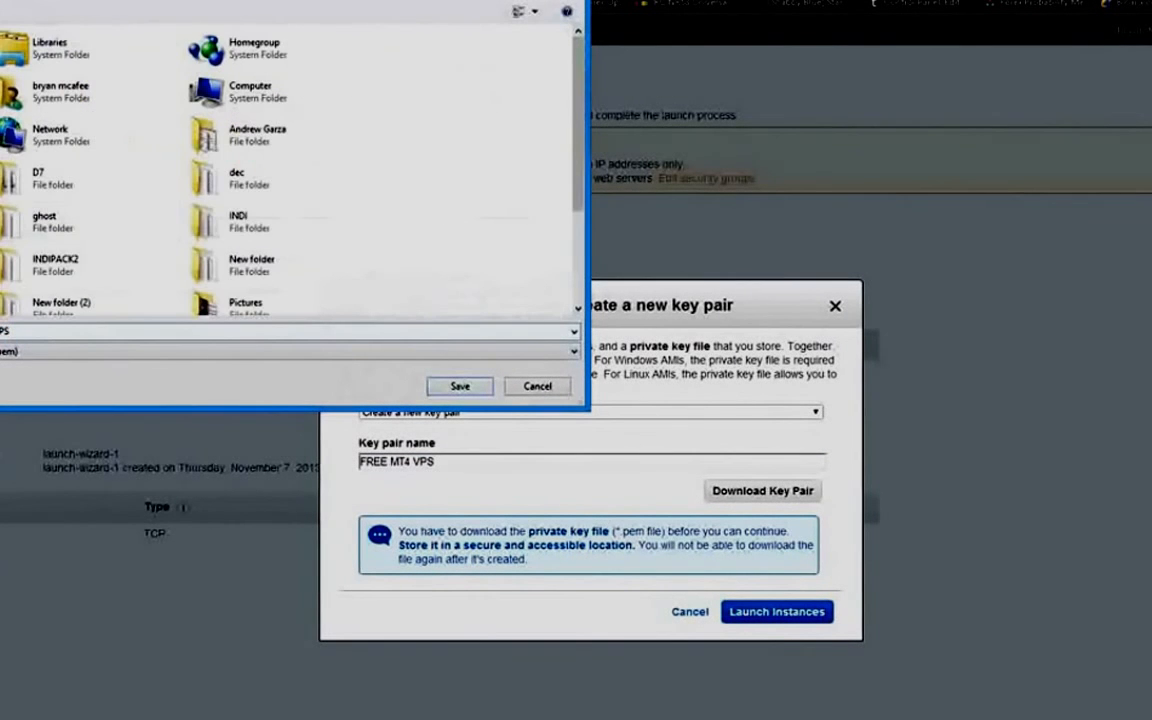
left_click(458, 387)
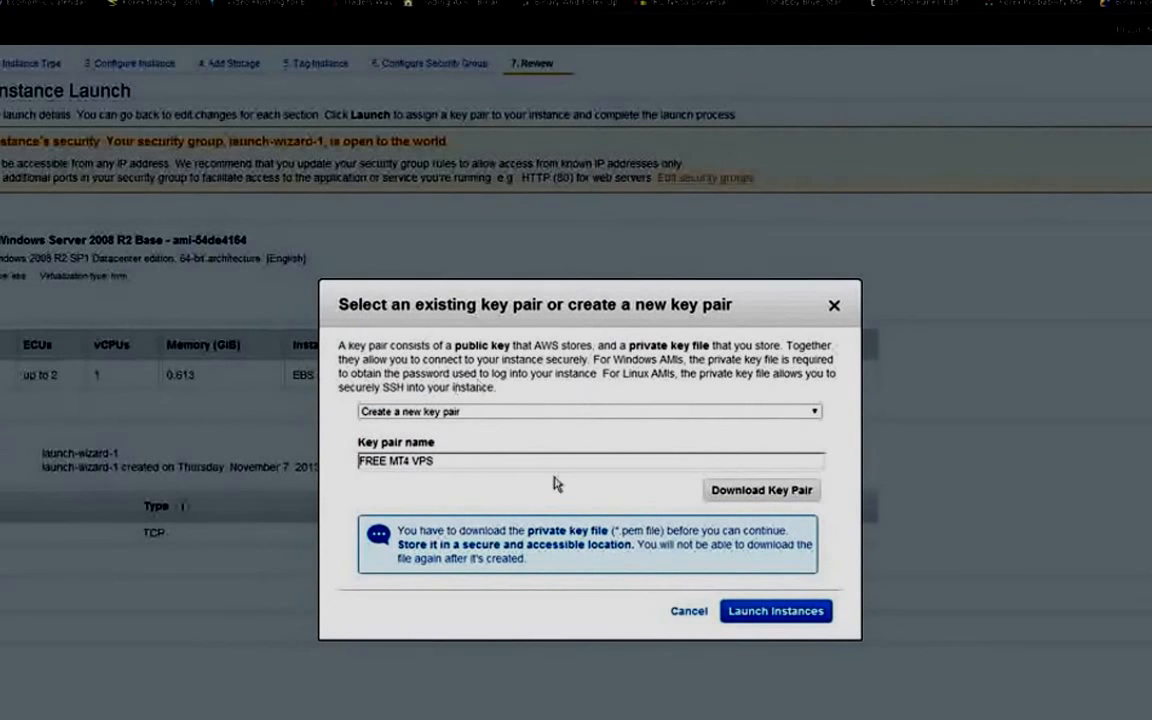
left_click(773, 613)
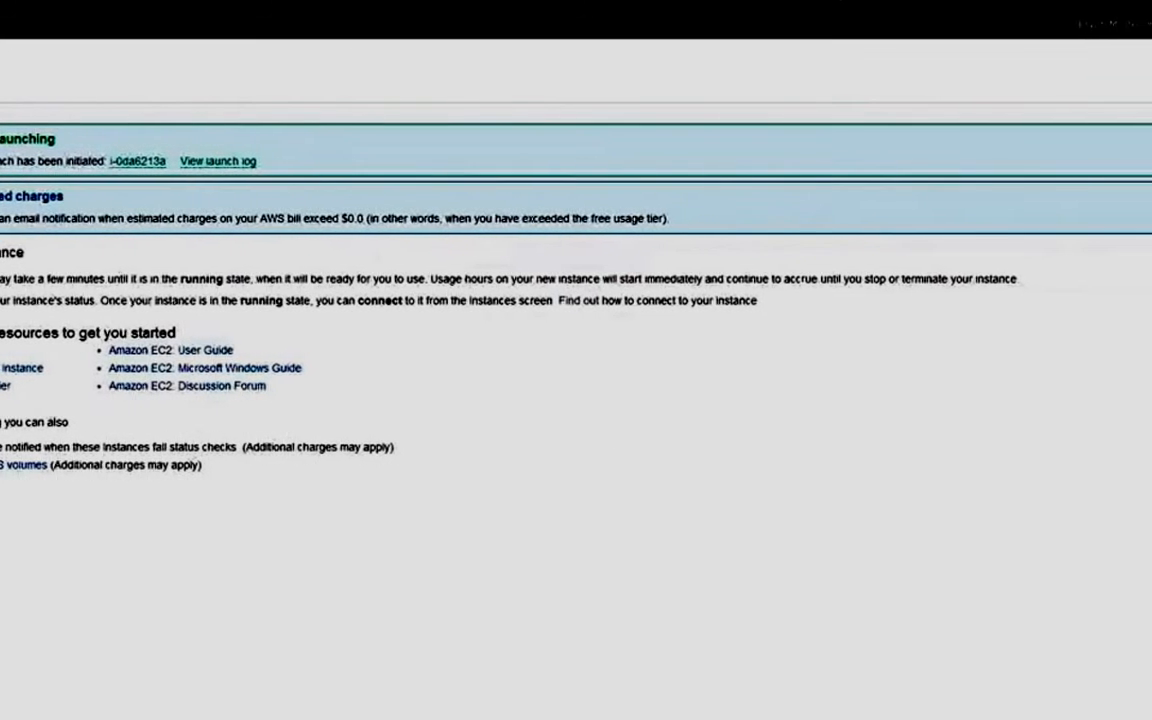
Open the new t1.micro instance from the launch status page in the Instances list.
left_click(1120, 715)
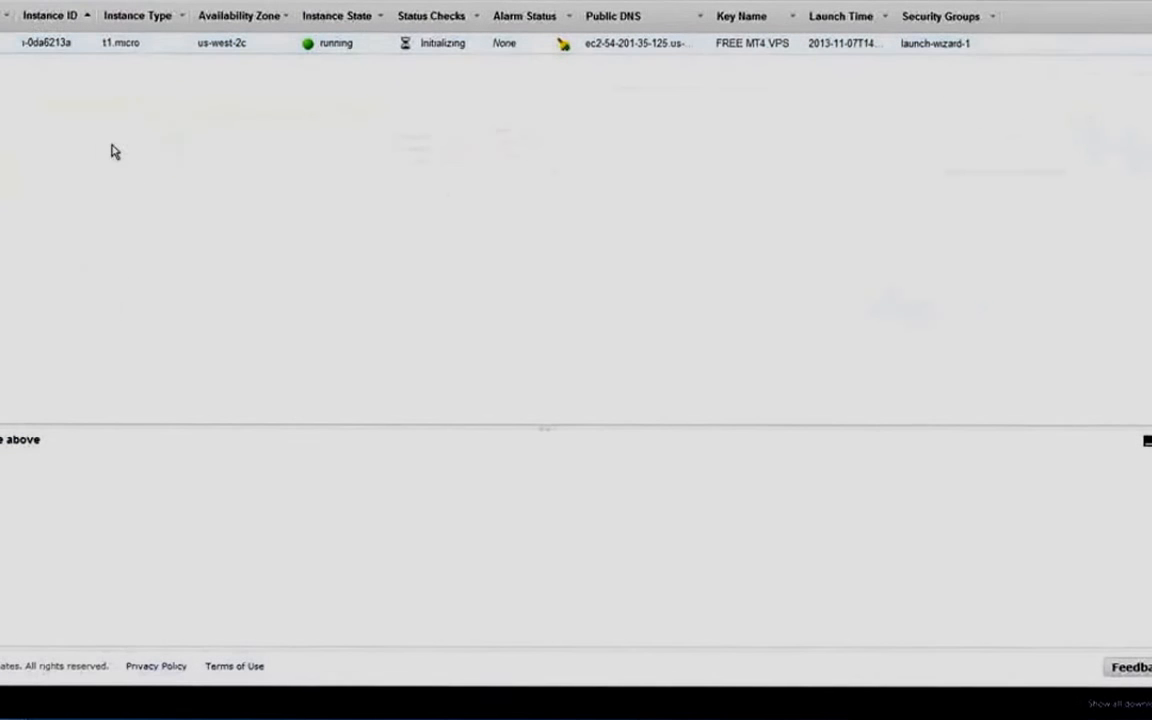
Bring up the new instance's actions menu, then dismiss it.
right_click(36, 42)
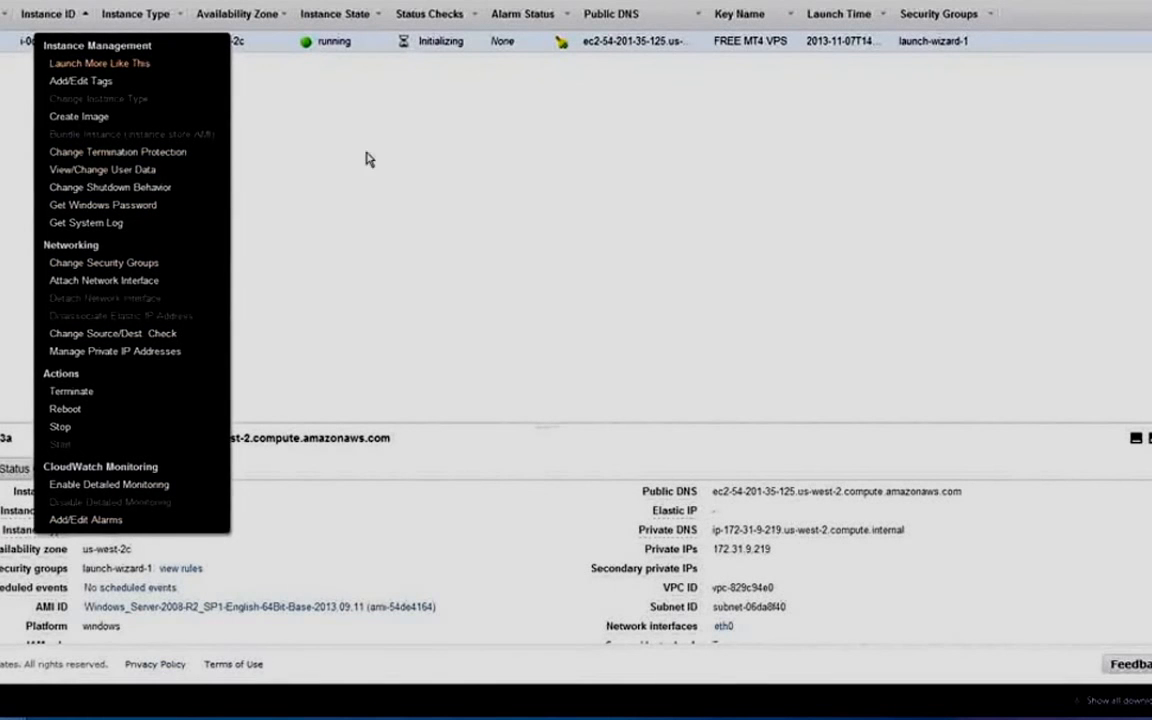
left_click(329, 136)
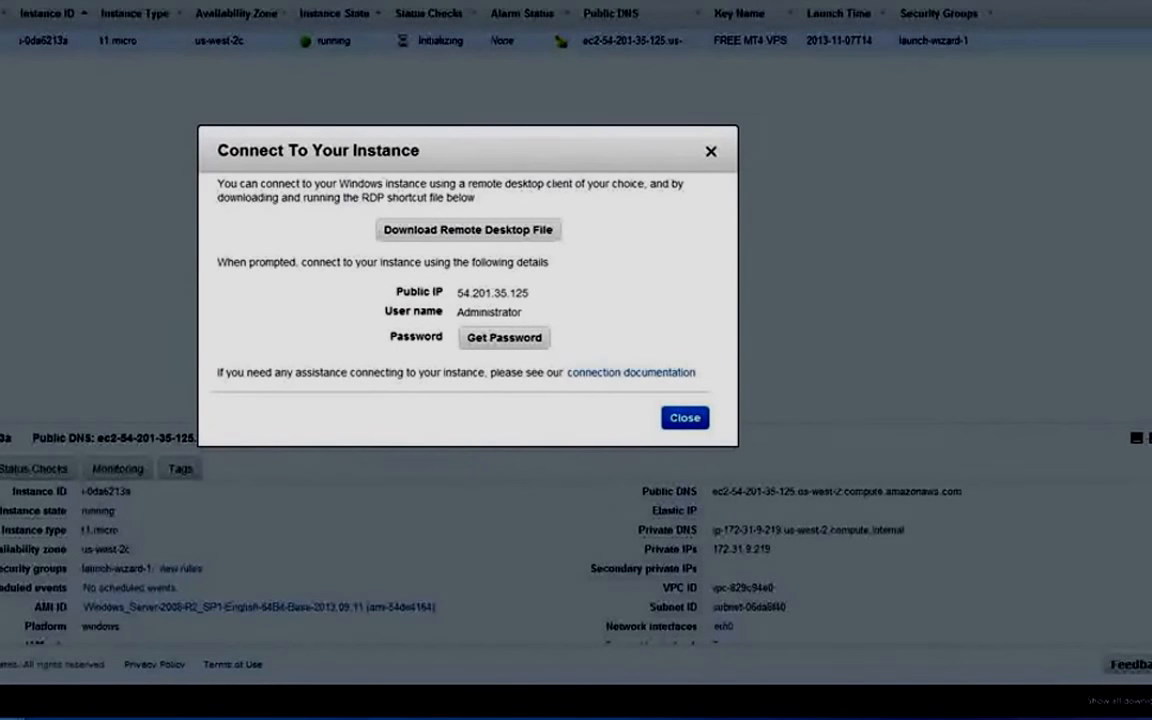
Save the instance's Remote Desktop shortcut file and request the Windows Administrator password.
left_click(395, 230)
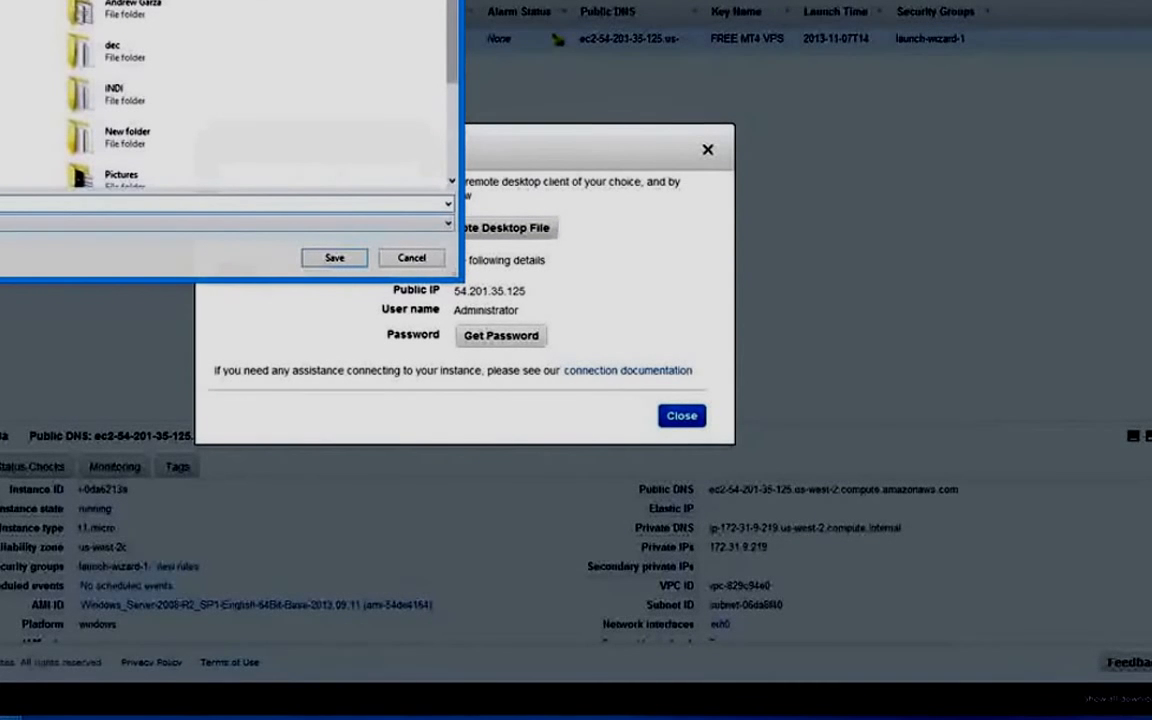
left_click(331, 259)
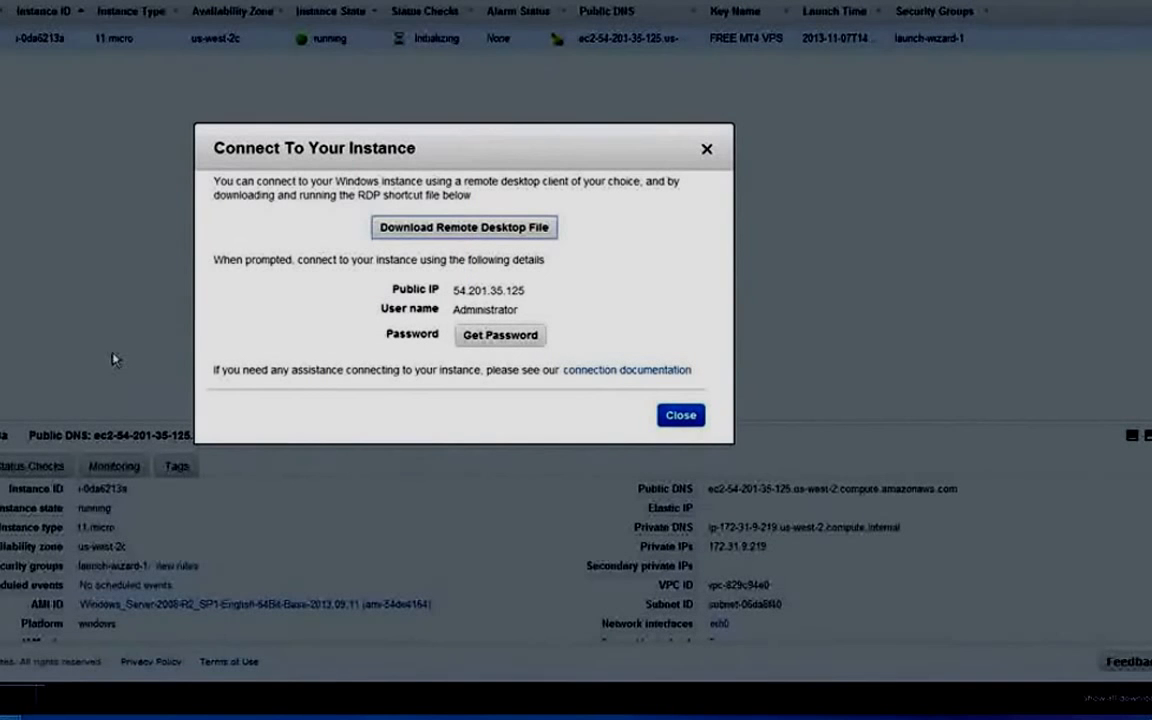
left_click(487, 338)
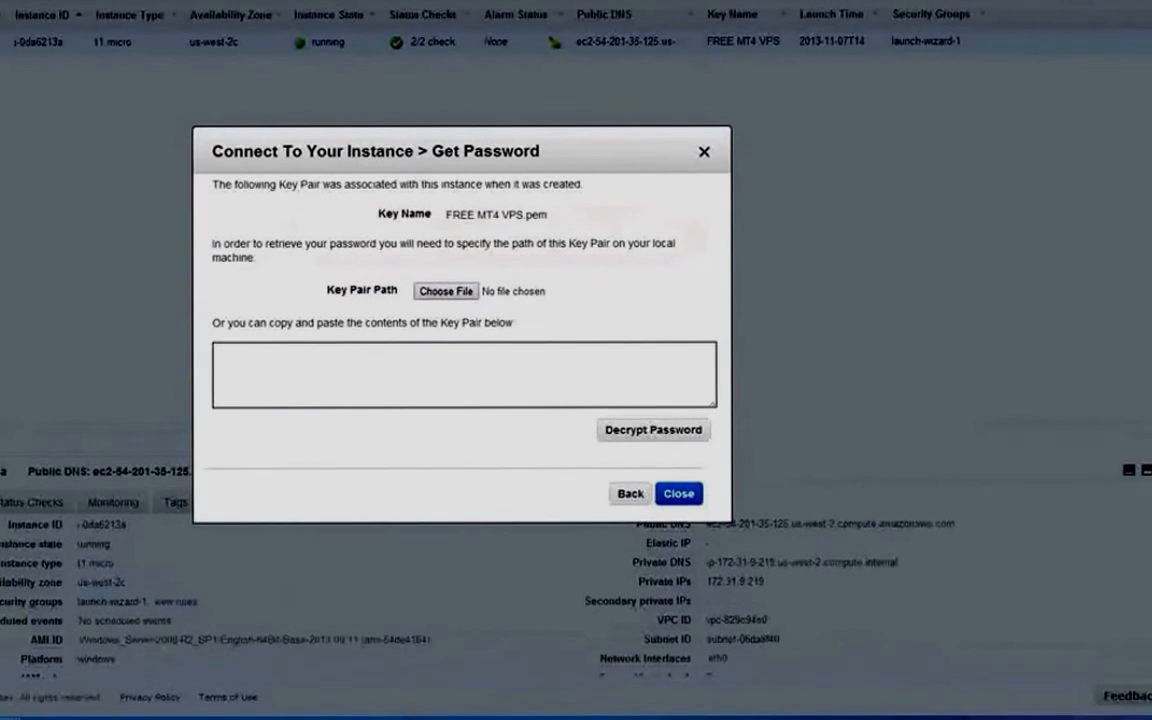
Load the FREEMT4VPS.pem key file and decrypt the Administrator password.
left_click(84, 718)
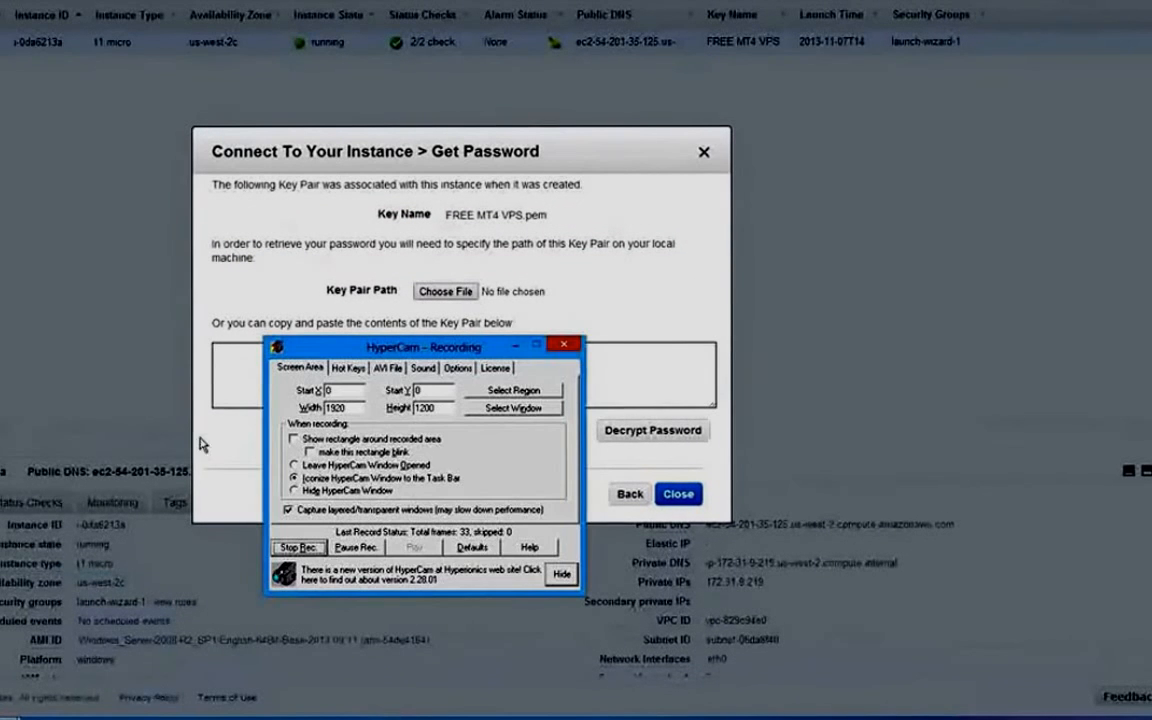
left_click(338, 546)
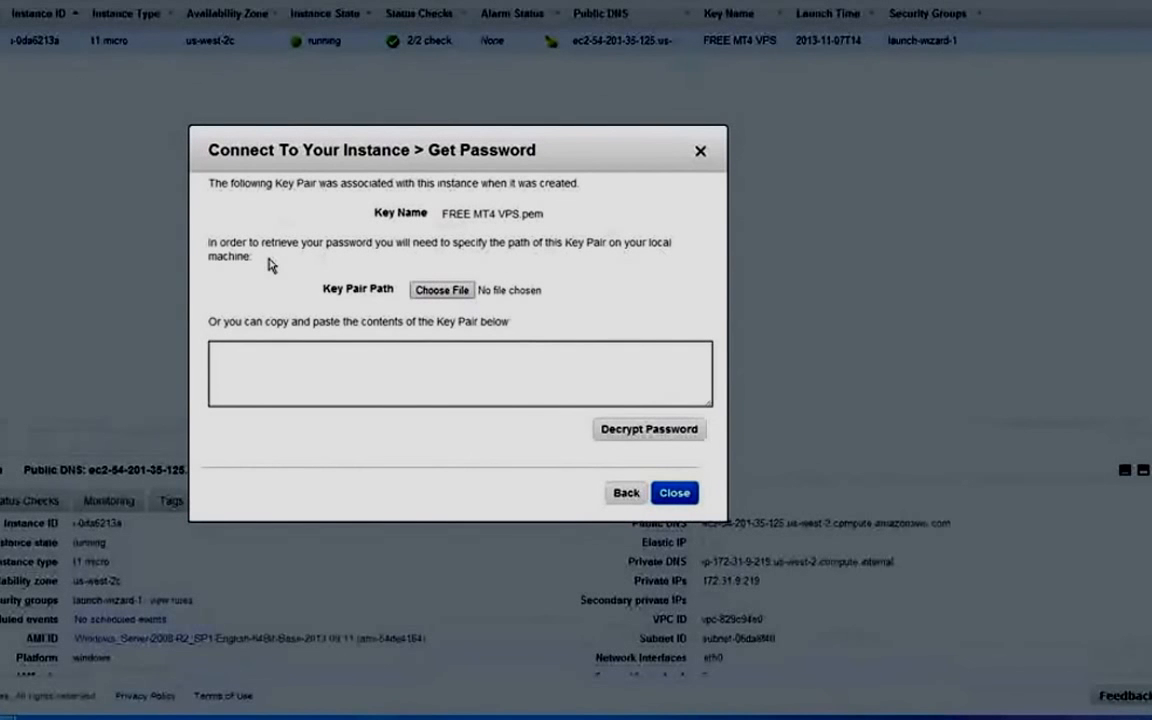
left_click(443, 290)
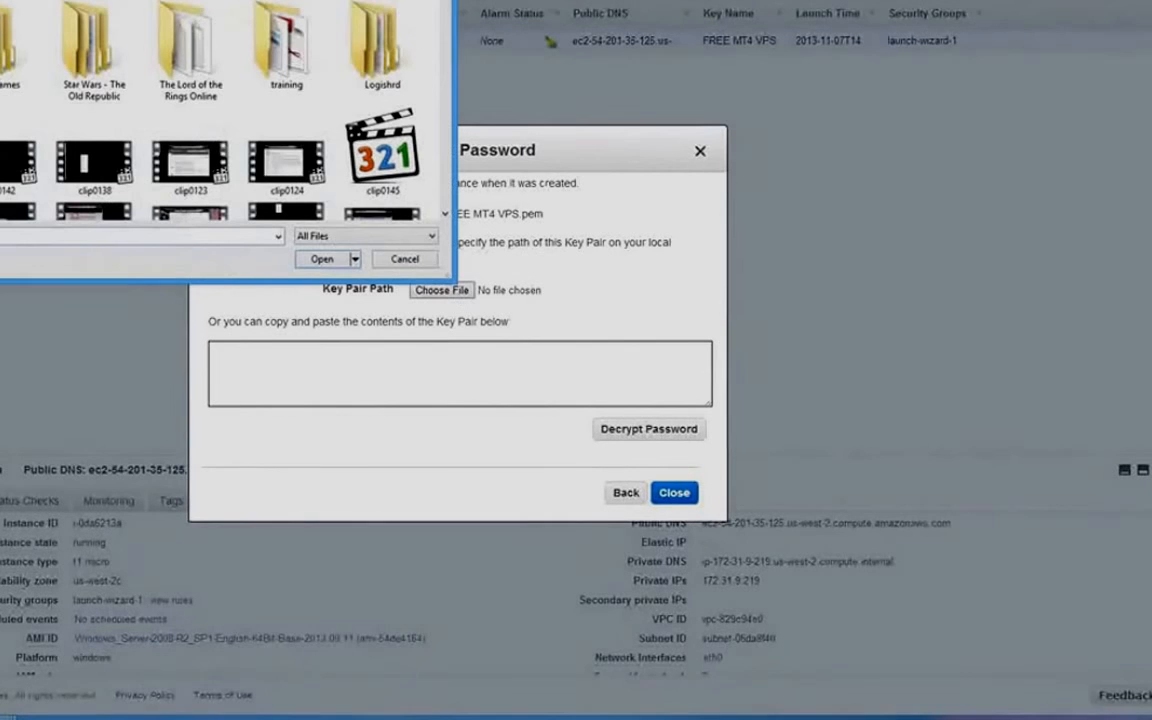
scroll(145, 150, "down", 5)
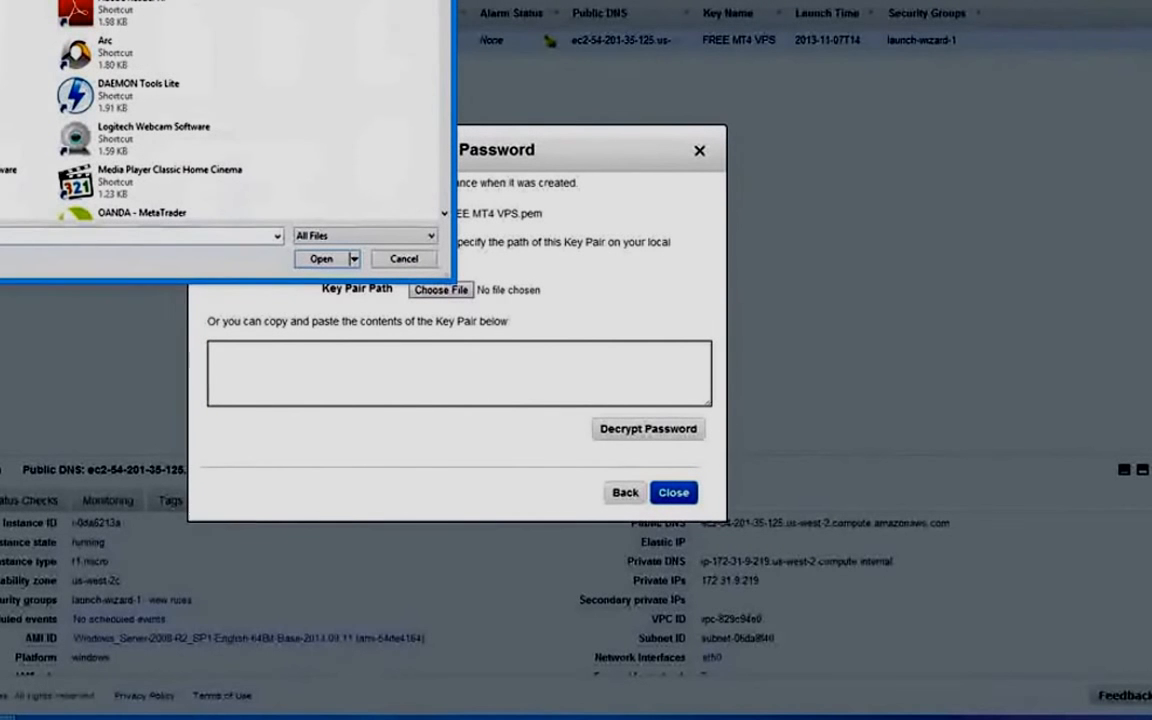
type("f")
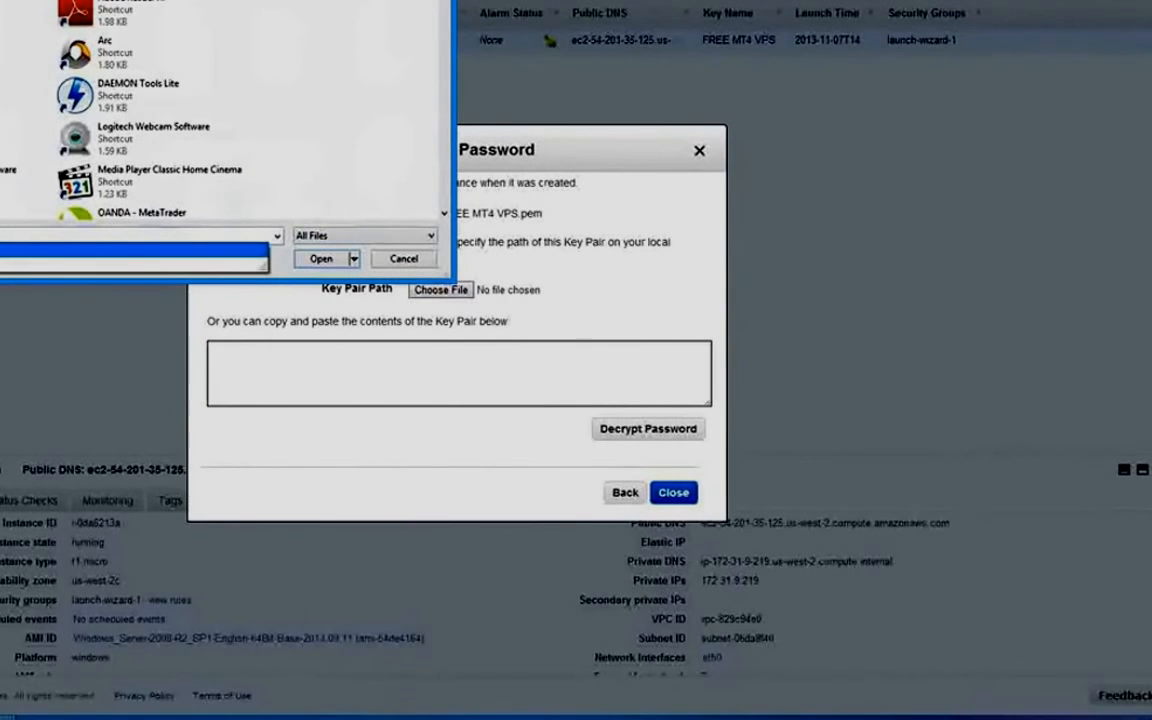
key("Return")
left_click(320, 259)
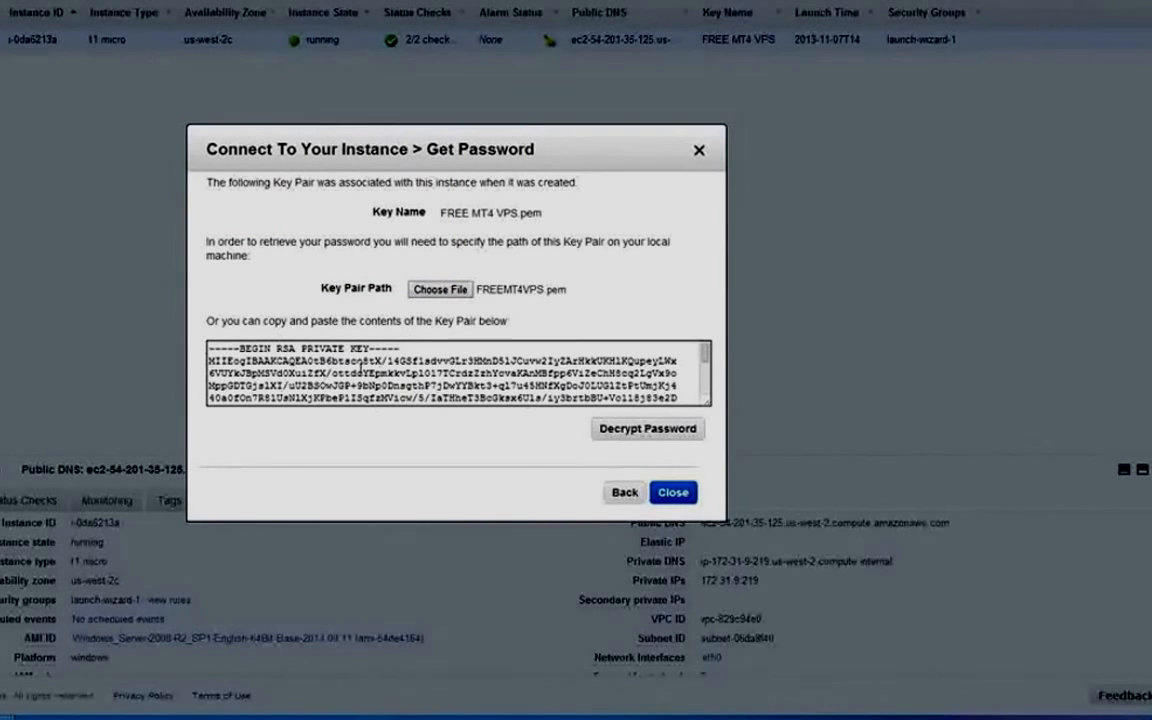
left_click(640, 428)
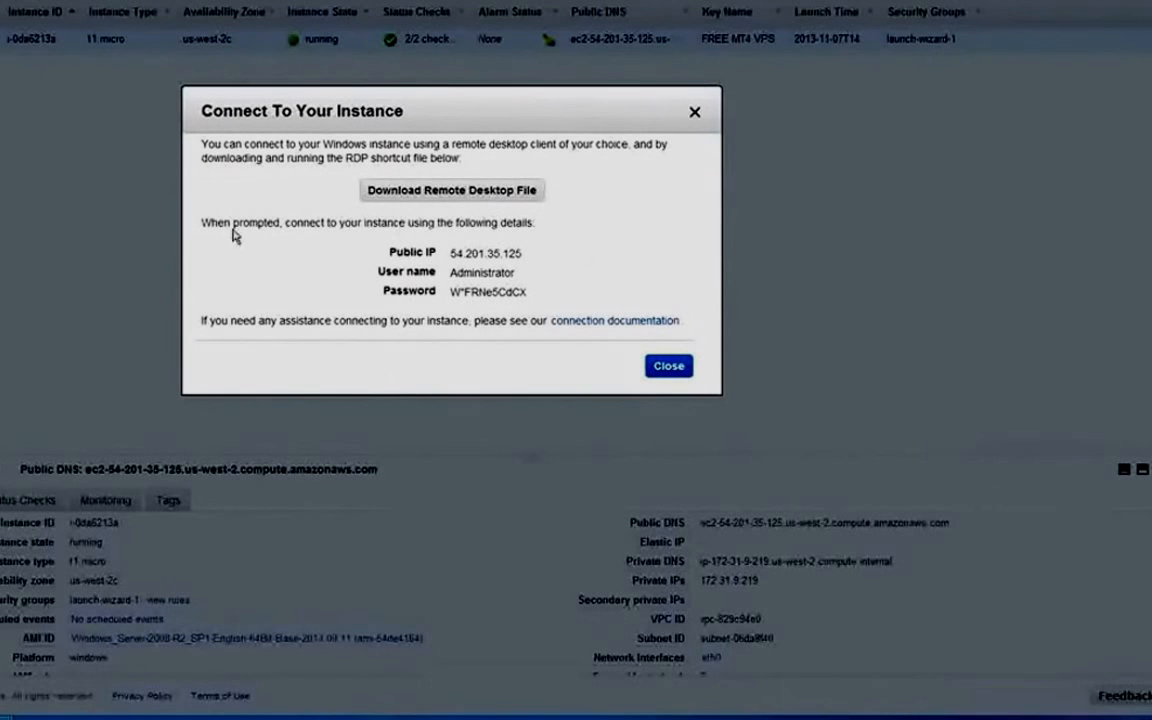
Copy the instance's IP, user name and password into the Notepad note.
left_click_drag(340, 230, 550, 292)
key("ctrl+c")
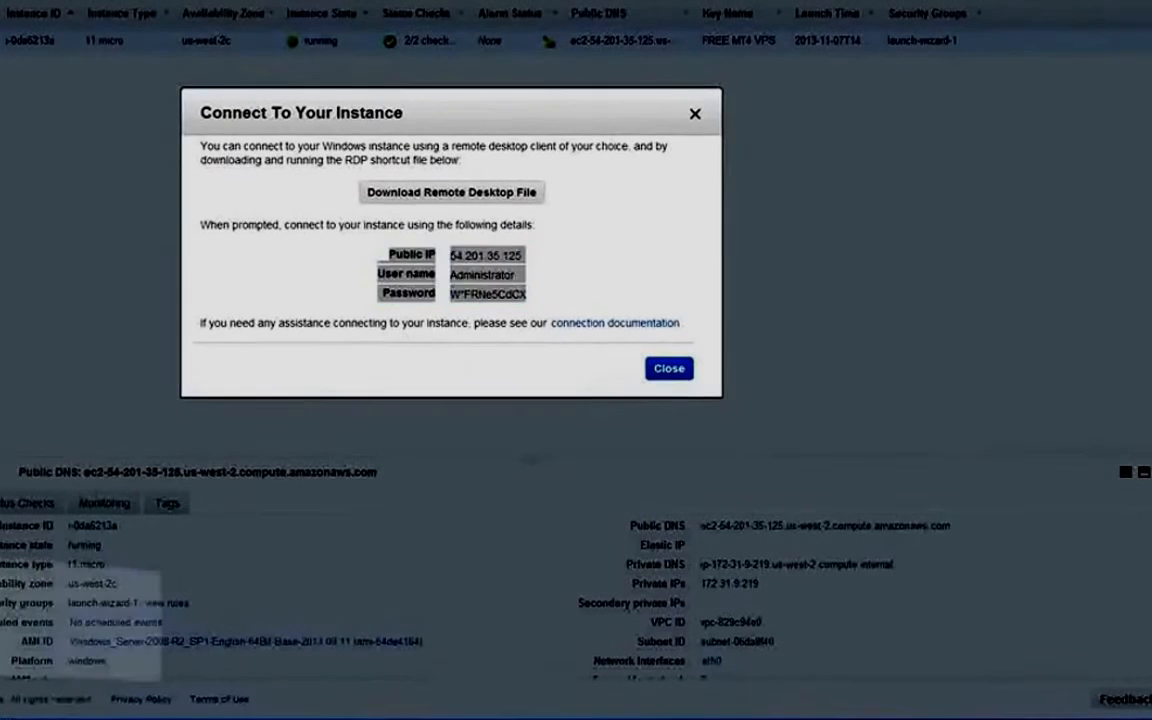
left_click(18, 717)
left_click(495, 67)
key("ctrl+v")
key("Return")
key("Return")
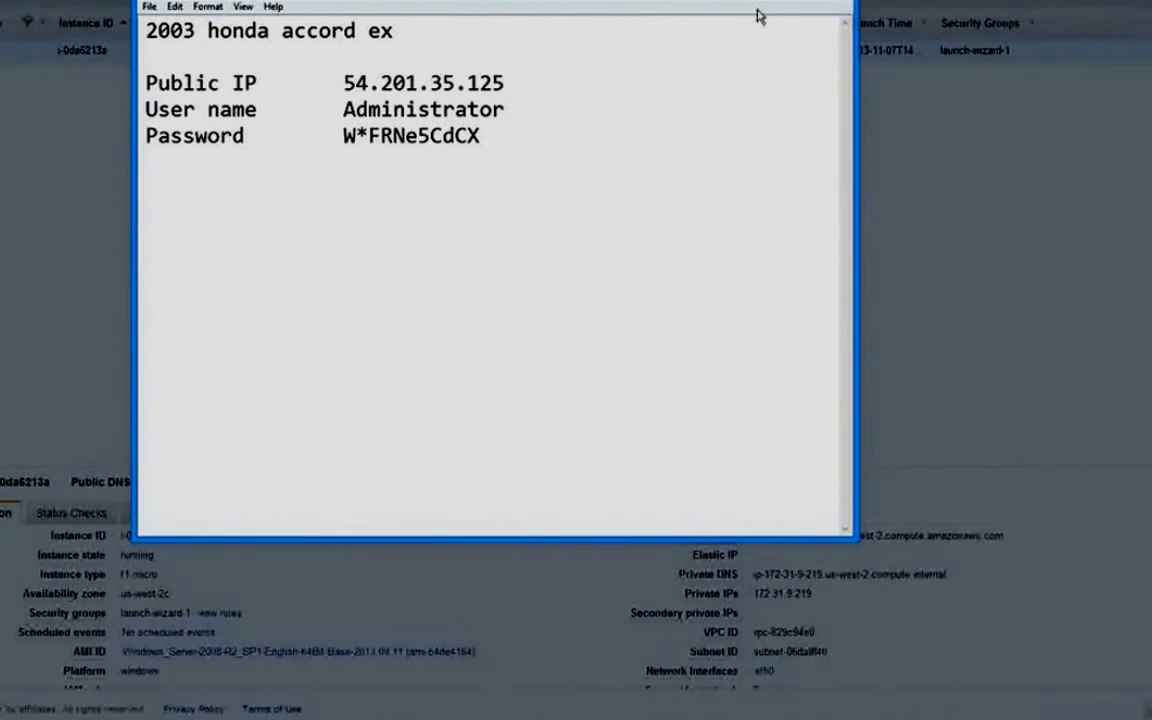
left_click(789, 4)
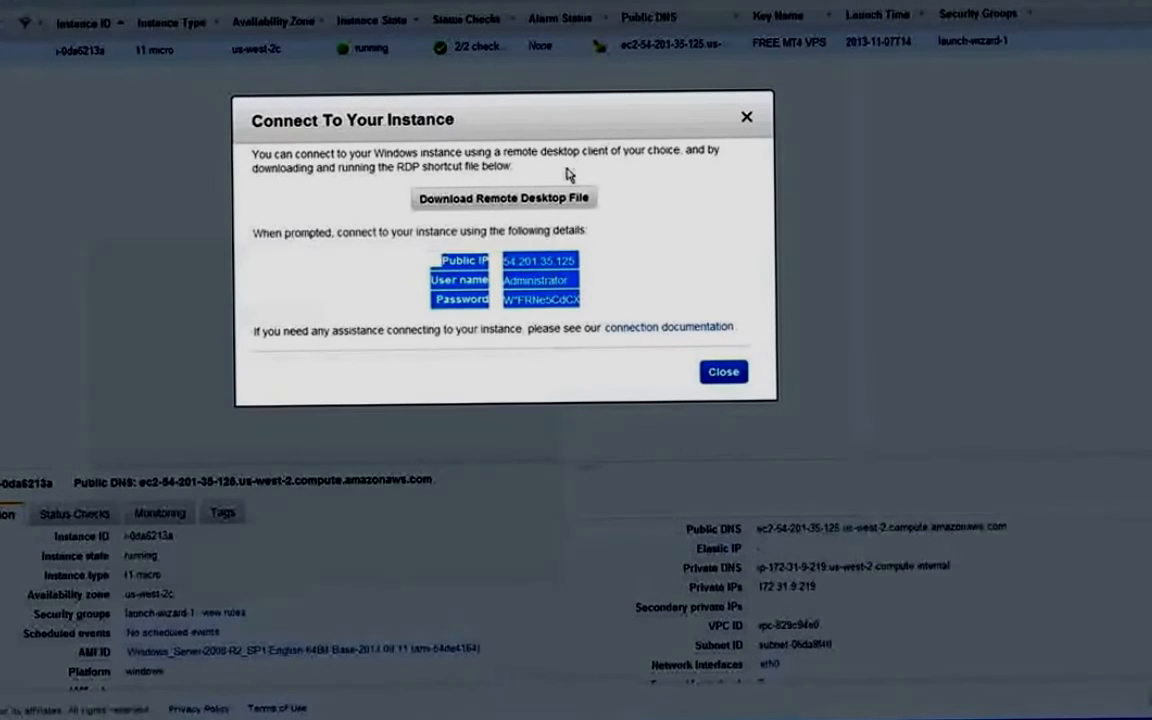
Save the 54.201.35.125 remote desktop shortcut file and close the connection dialog.
left_click(499, 203)
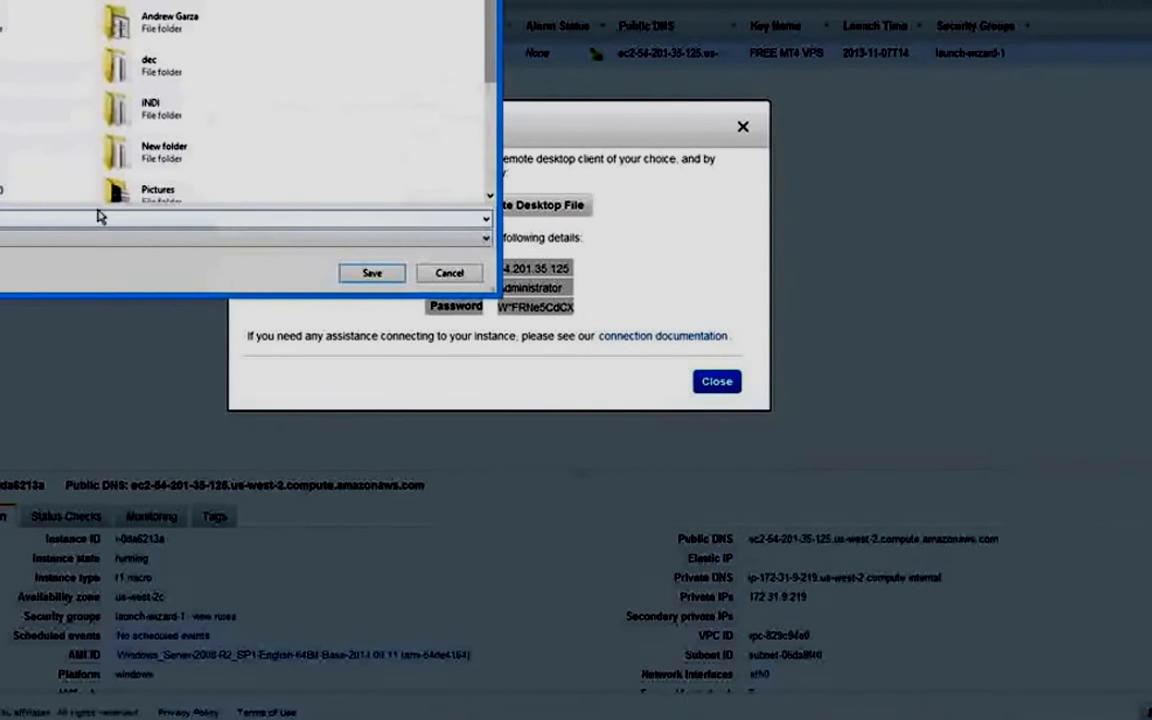
left_click(372, 273)
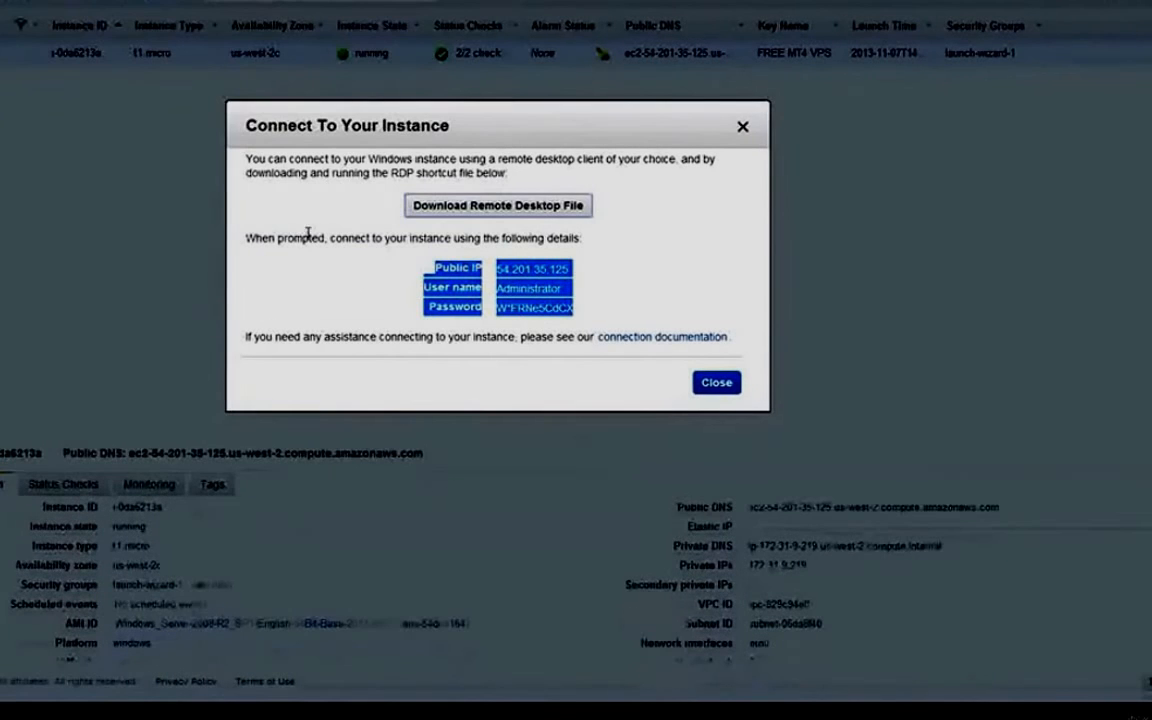
left_click(716, 385)
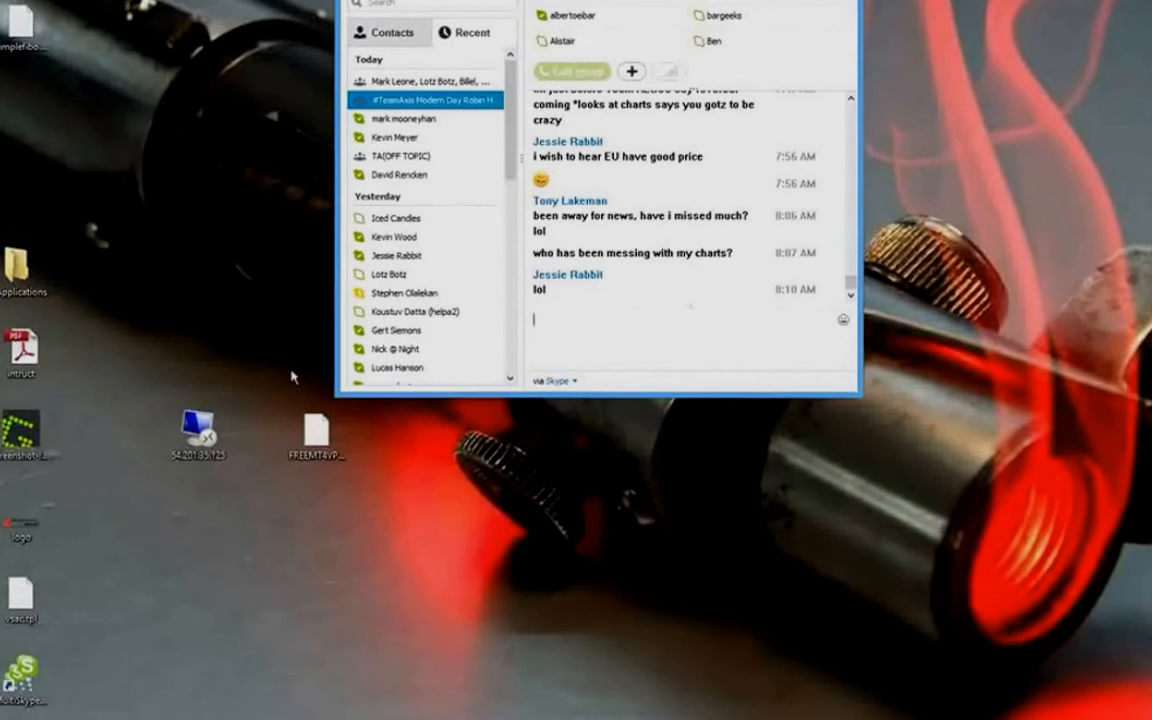
Put the downloaded 54.201.35.125 shortcut on the desktop and rename it FreeMT4VPS.
left_click(768, 0)
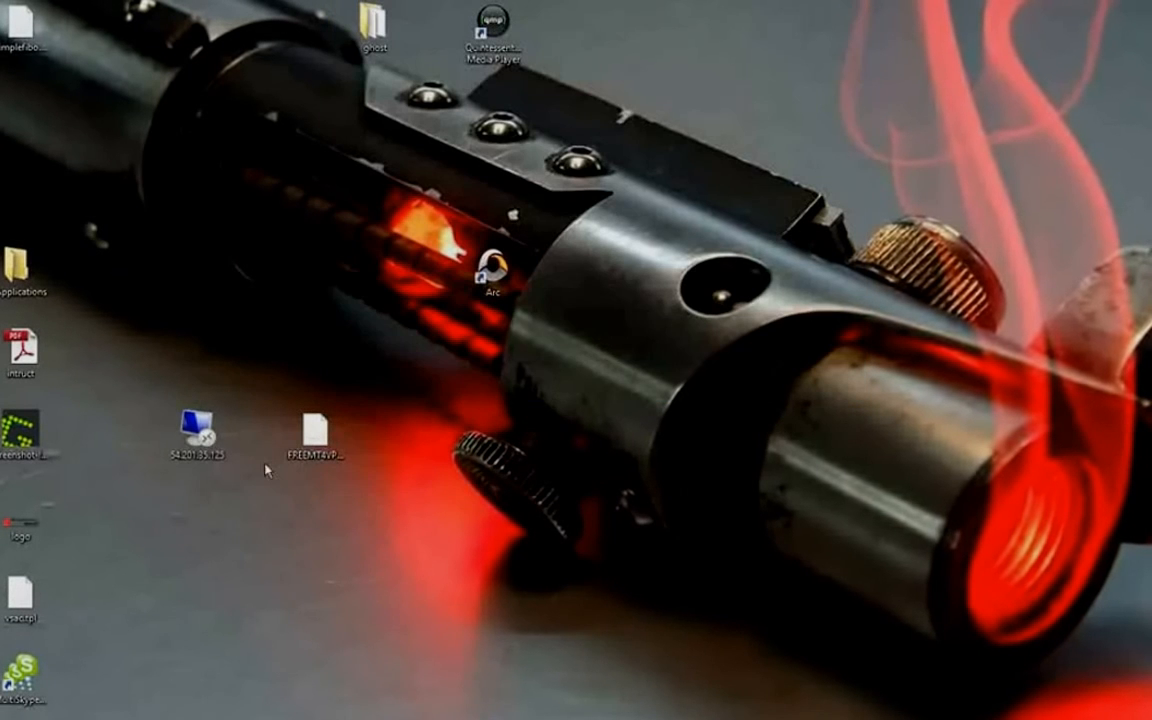
left_click_drag(2, 315, 196, 352)
right_click(201, 452)
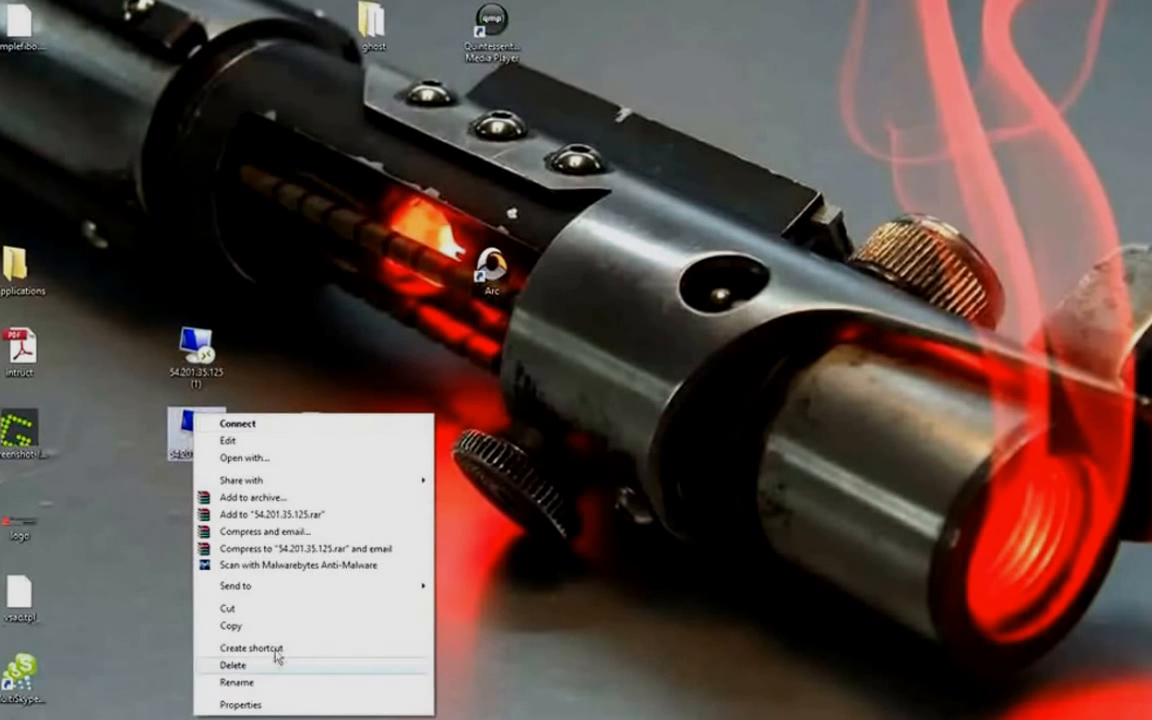
left_click(237, 682)
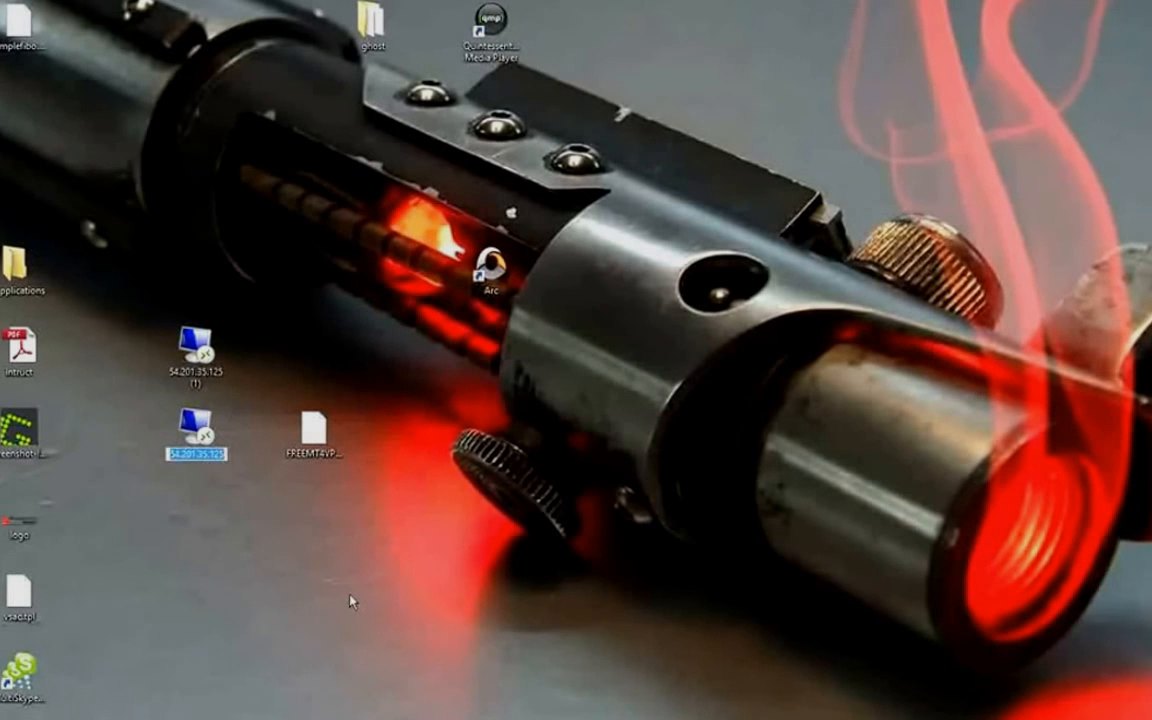
type("FreeMTS")
key("BackSpace")
type("4VPS")
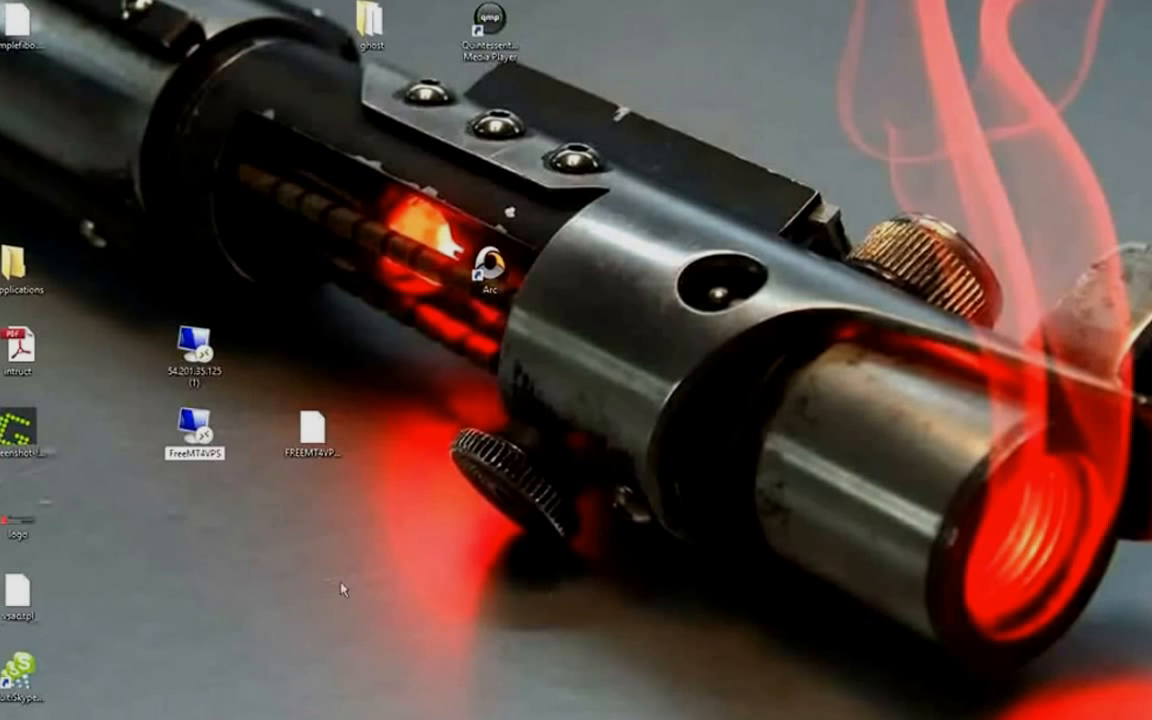
key("Return")
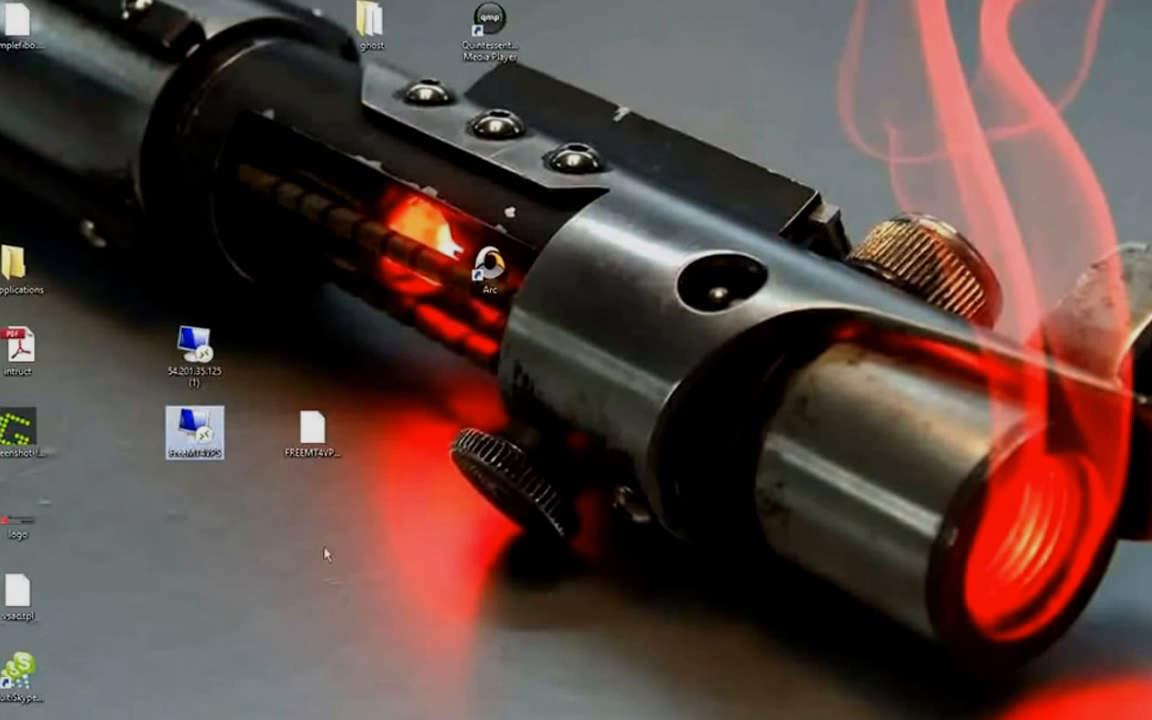
Launch the FreeMT4VPS shortcut, permanently trusting its publisher, and start connecting to 54.201.35.125.
double_click(199, 430)
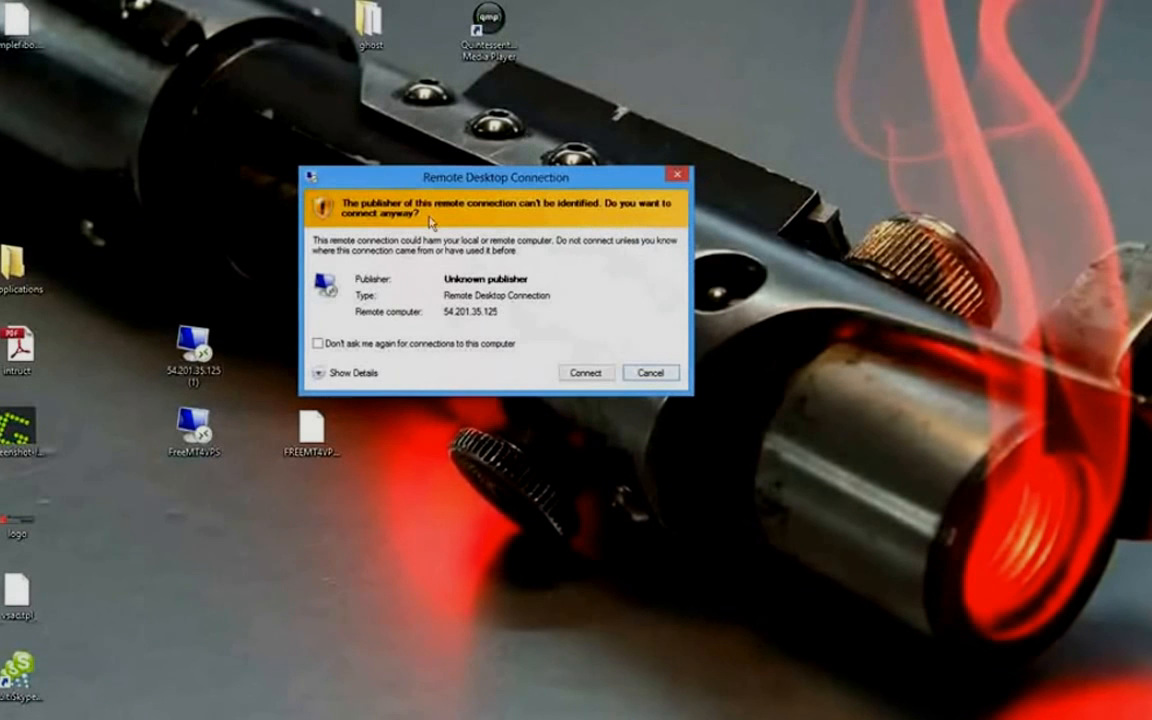
left_click(319, 344)
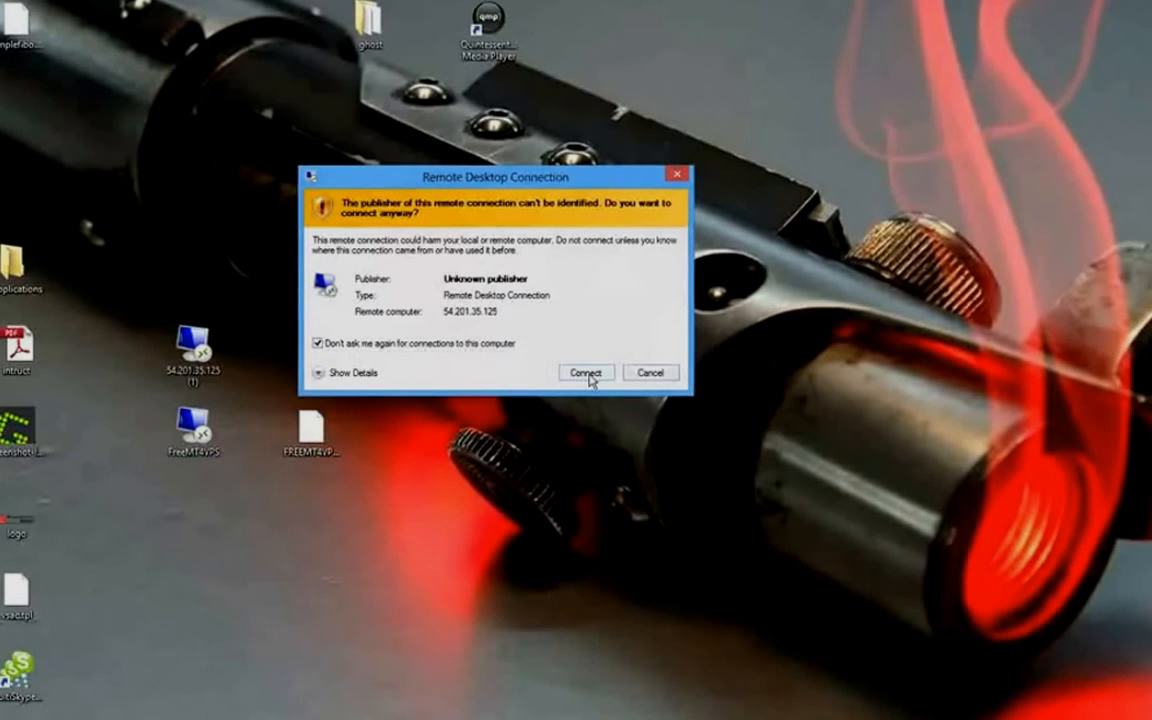
left_click(316, 373)
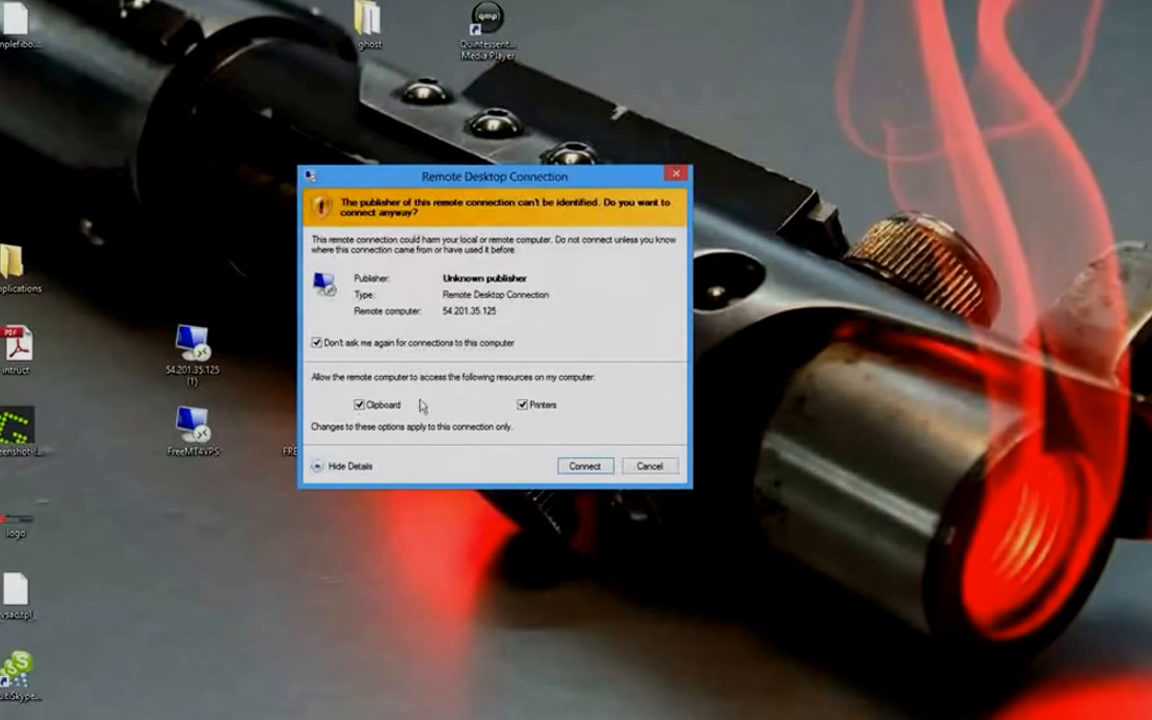
left_click(600, 468)
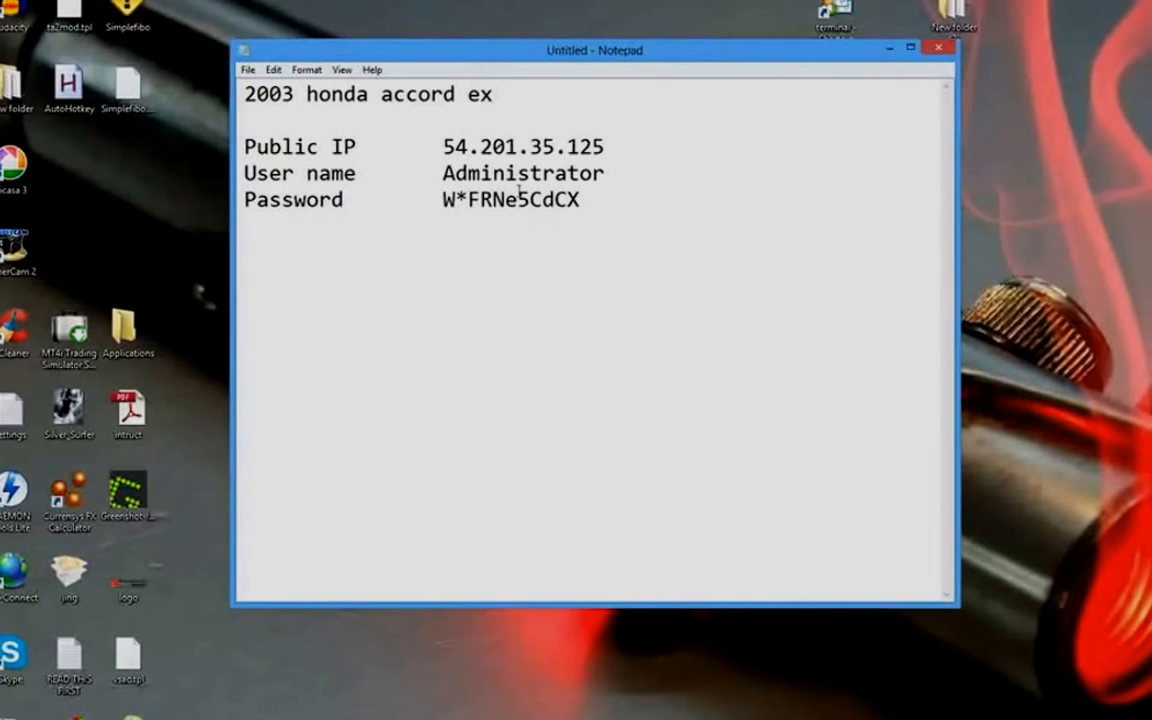
Log in as Administrator with the pasted password, remember credentials, and permanently accept the certificate.
left_click_drag(437, 199, 576, 199)
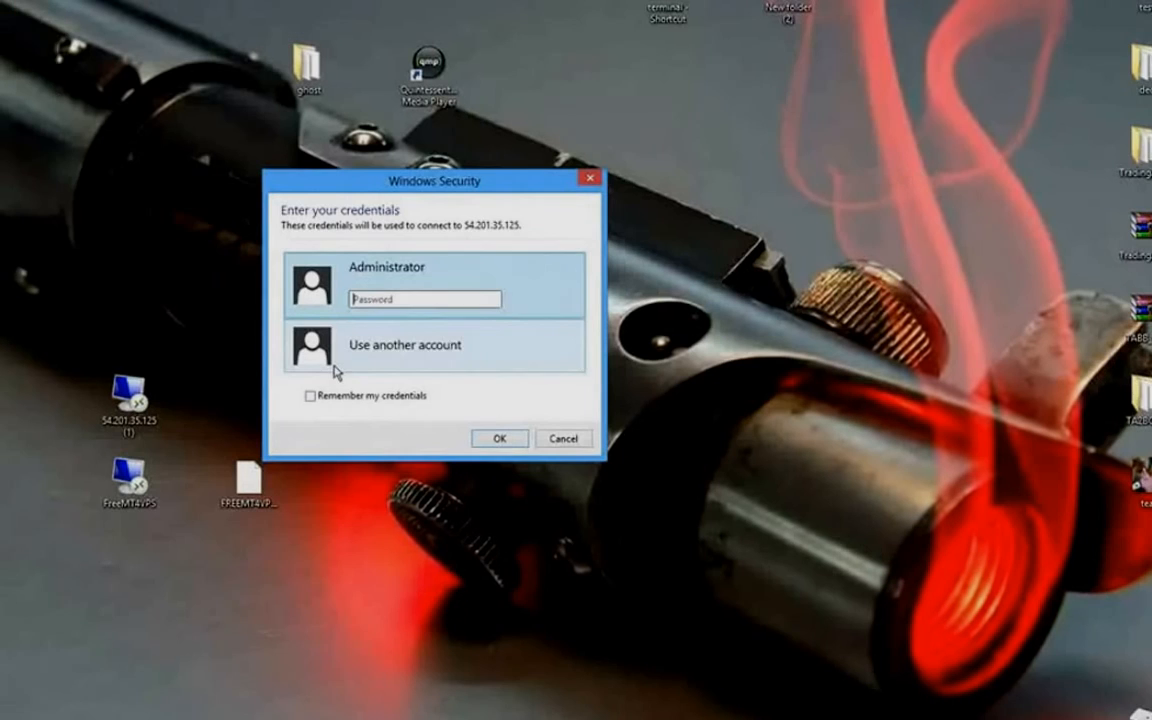
left_click(390, 299)
key("ctrl+v")
left_click(322, 399)
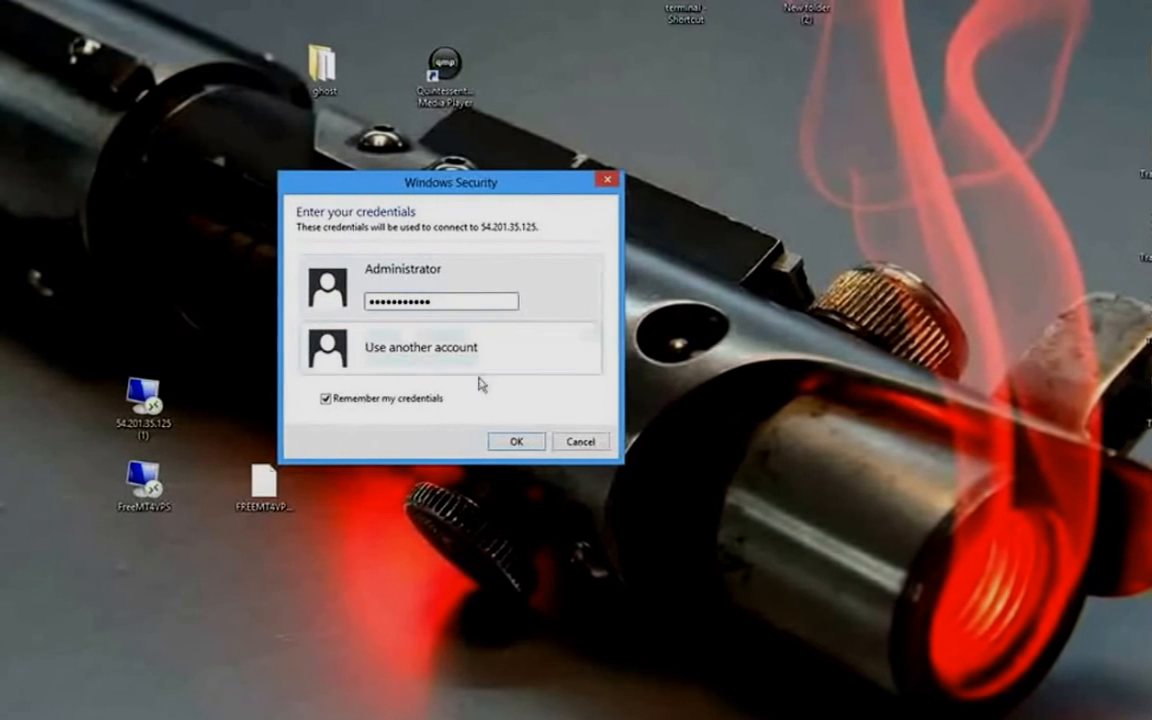
left_click(507, 440)
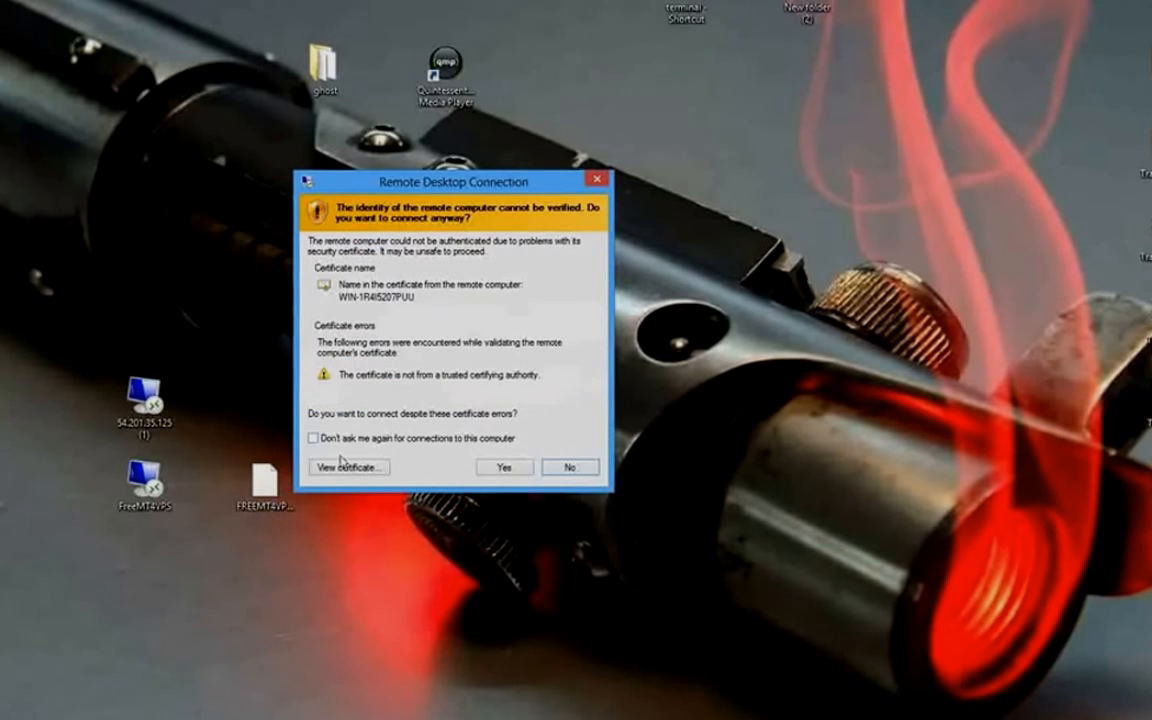
left_click(315, 440)
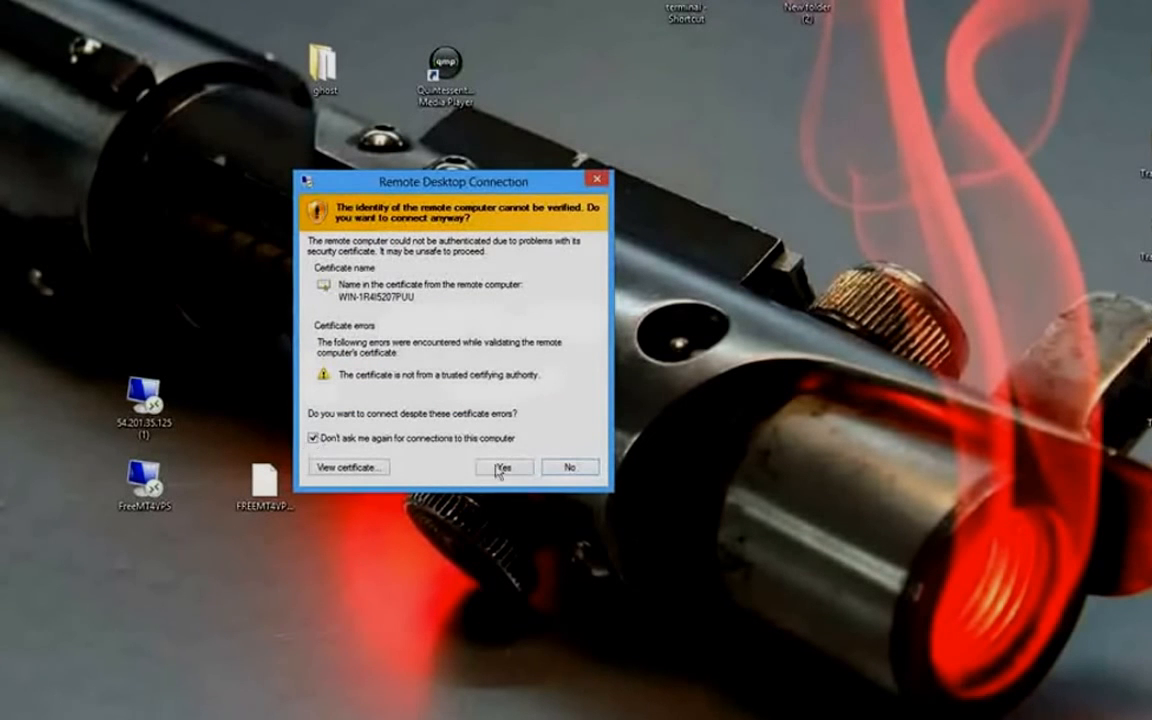
left_click(503, 467)
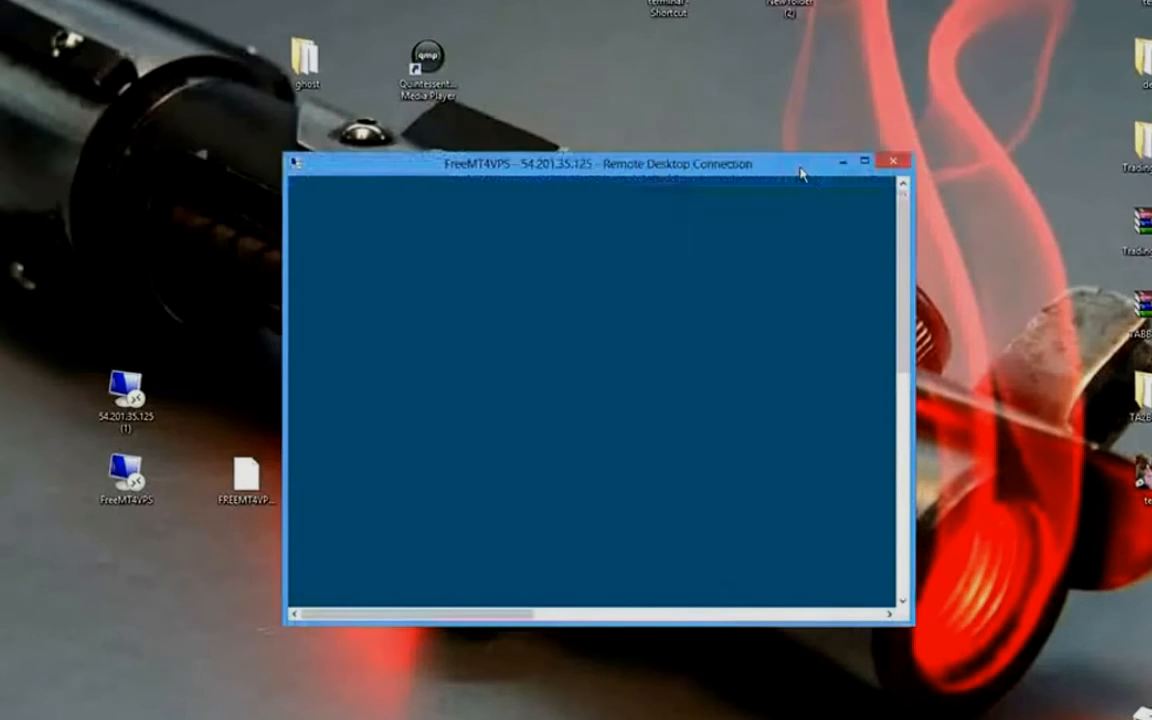
Maximize the remote session window and open Control Panel on the server.
left_click_drag(800, 172, 536, 92)
left_click(583, 80)
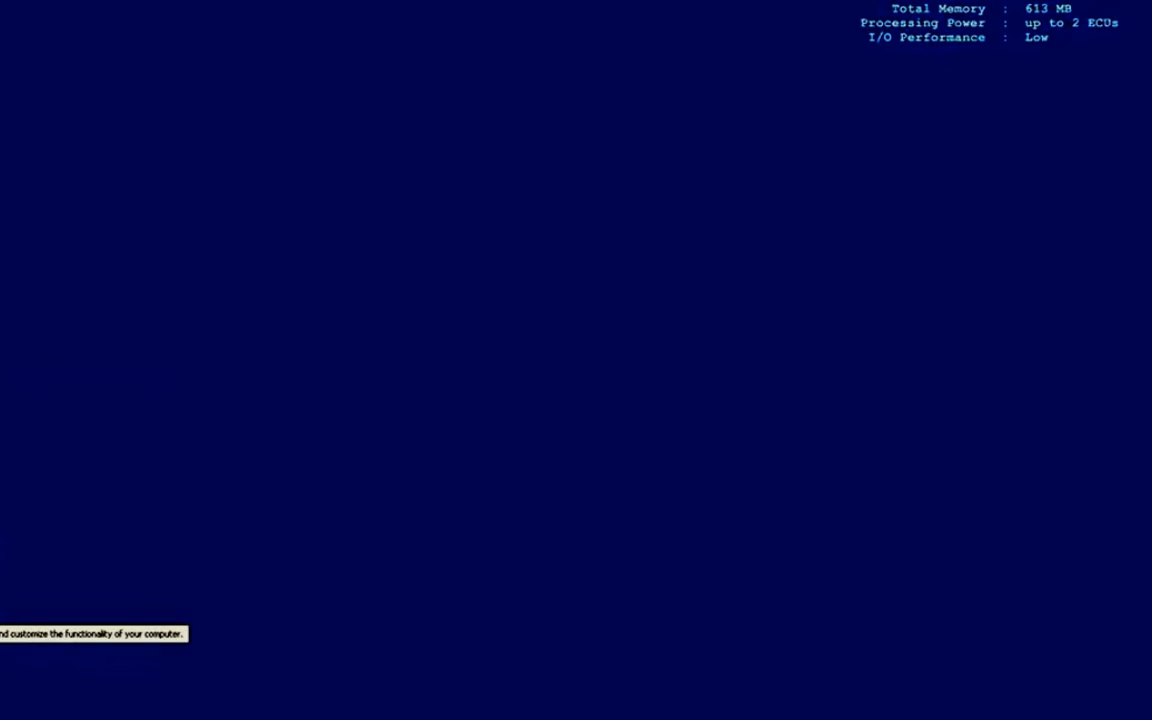
left_click(3, 608)
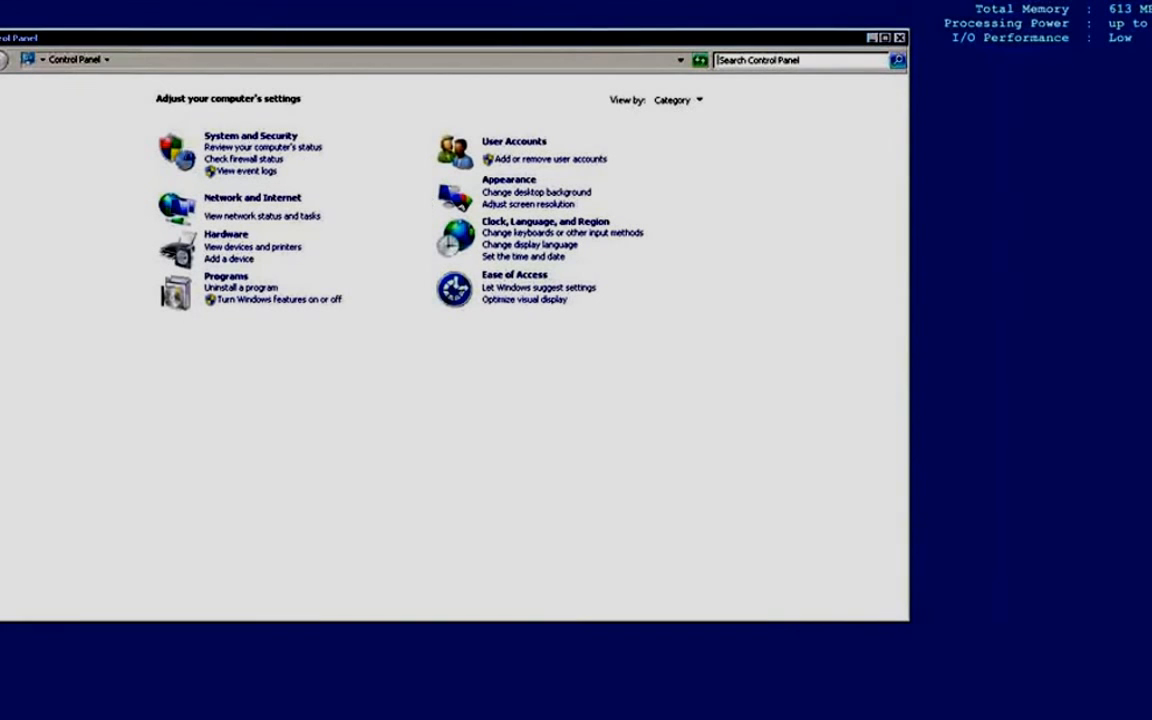
Disconnect the remote session via Start, with future disconnect messages turned off.
left_click(0, 719)
left_click(4, 719)
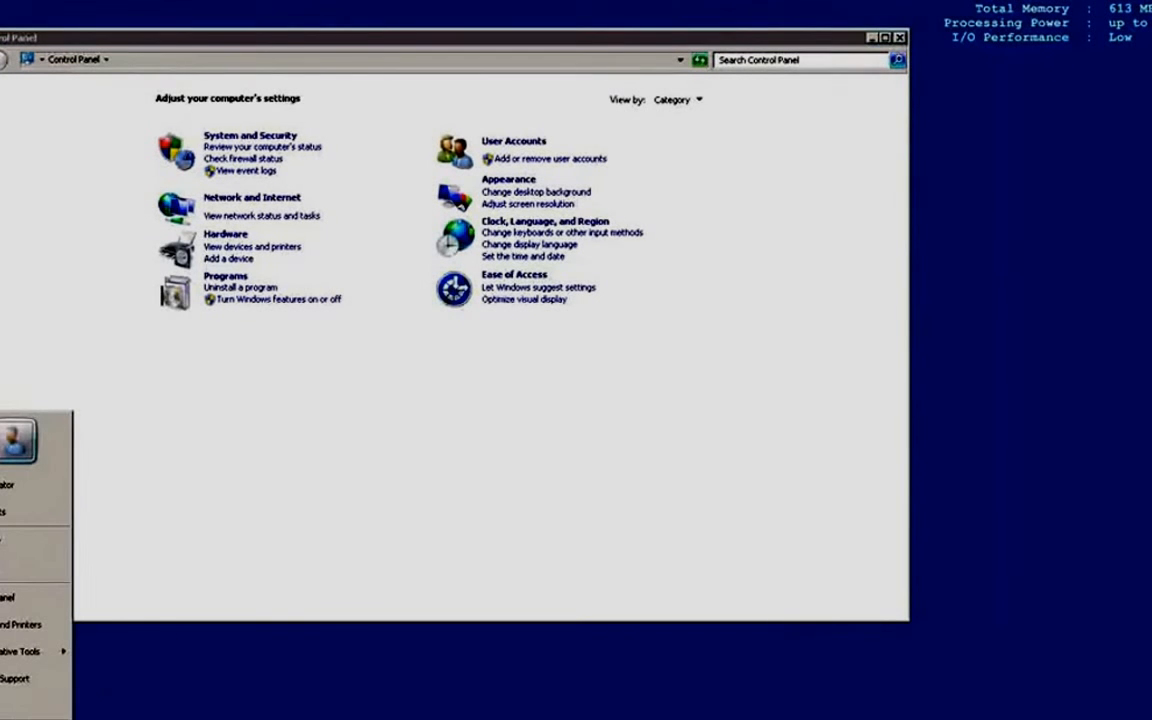
left_click(170, 645)
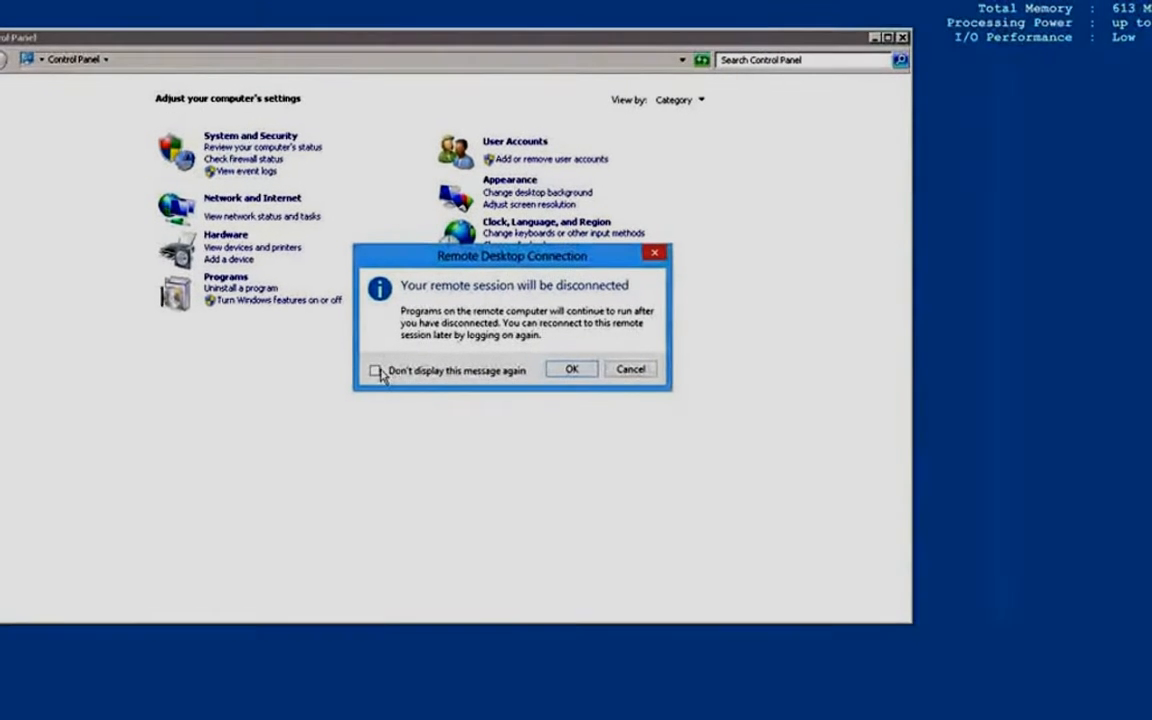
left_click(376, 371)
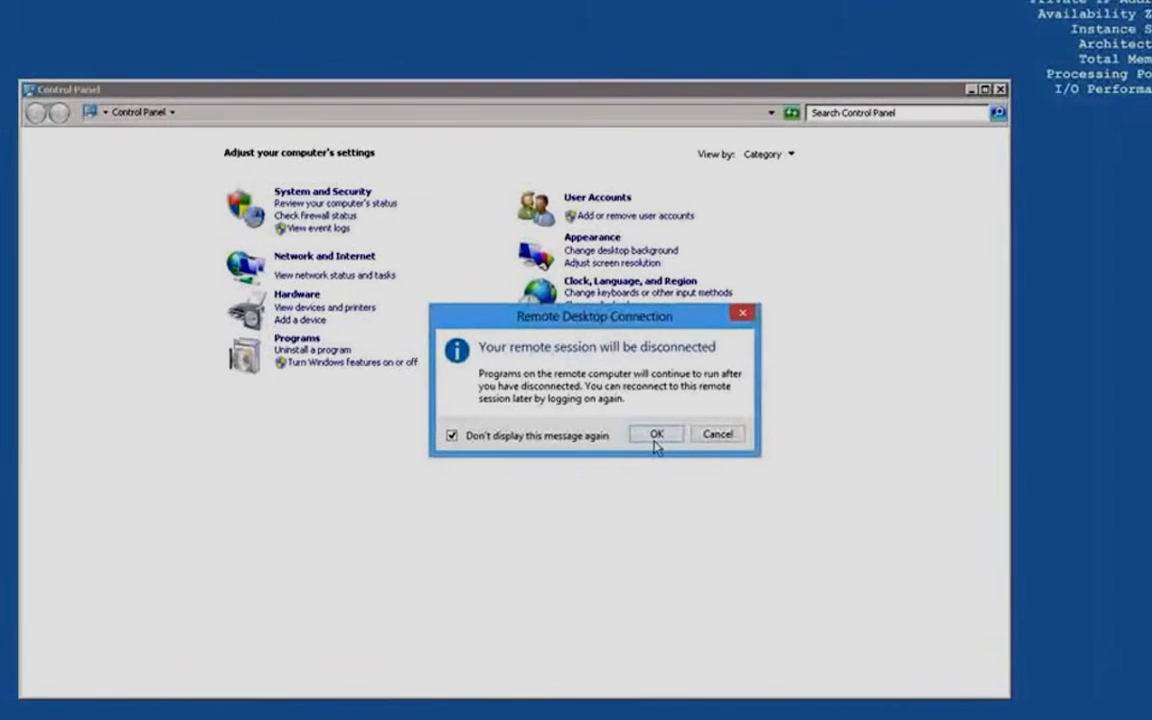
left_click(620, 405)
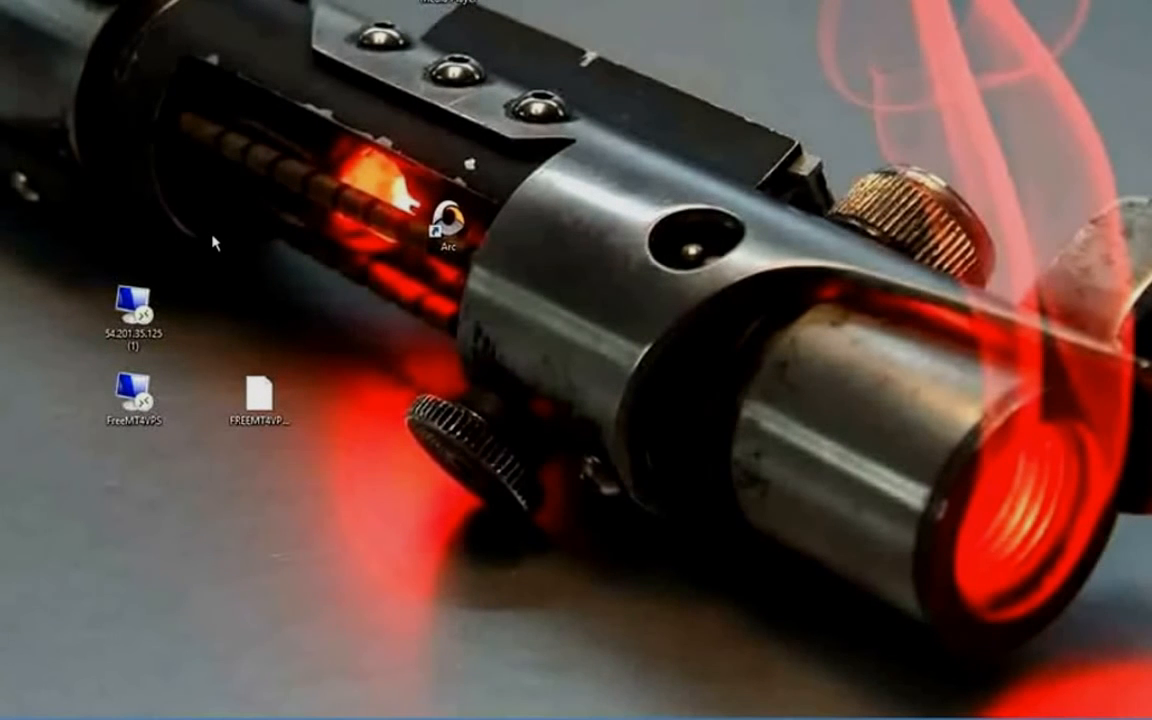
Reconnect through the FreeMT4VPS shortcut and close the server's open Control Panel window.
double_click(135, 398)
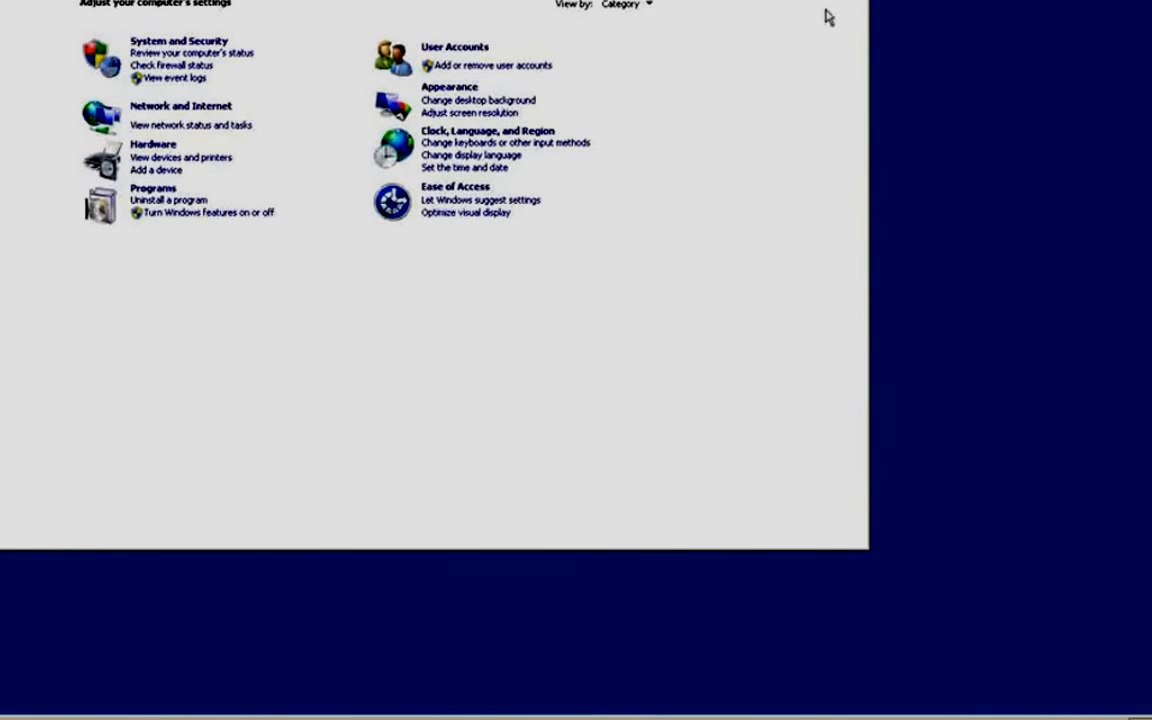
key("alt+F4")
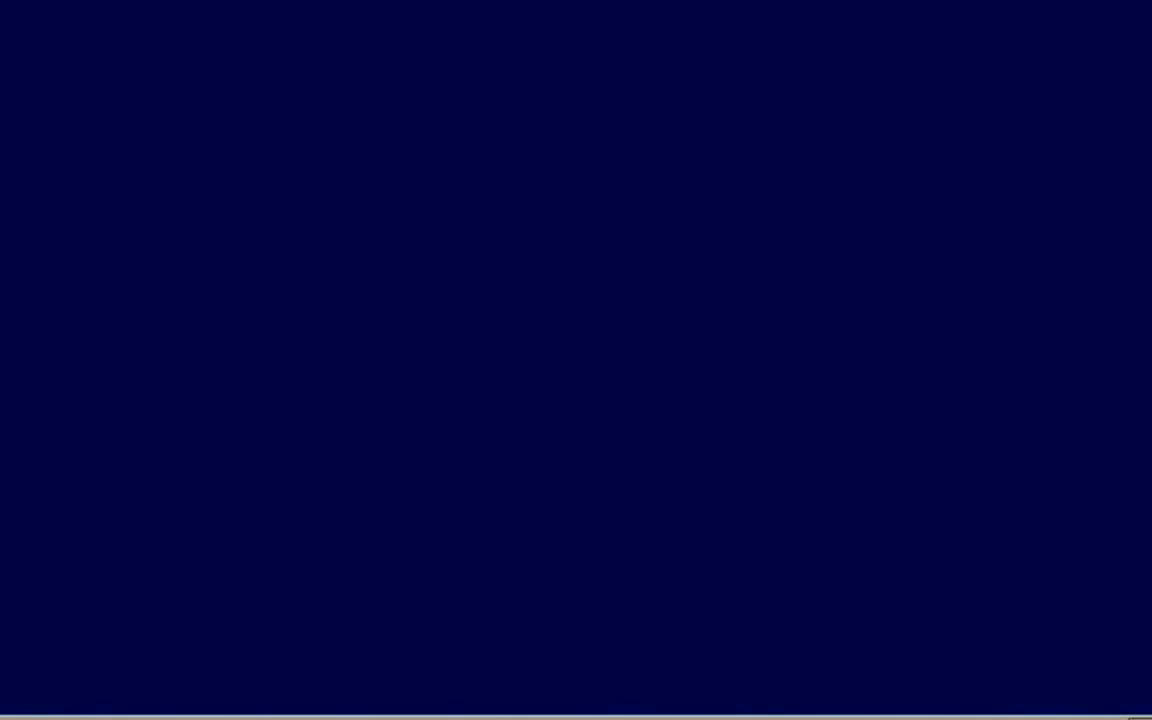